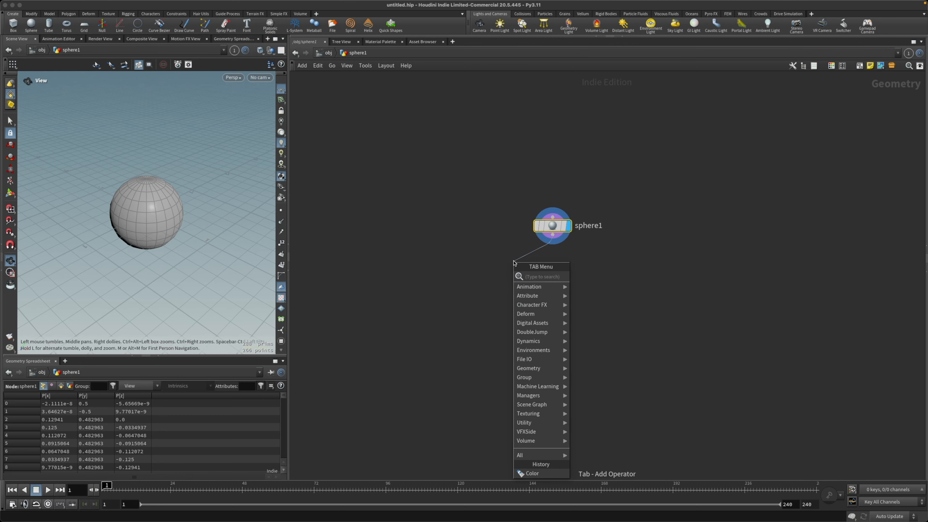
# Add a Color node wired from the sphere's output and display its result
pyautogui.write('color')
pyautogui.press('Return')
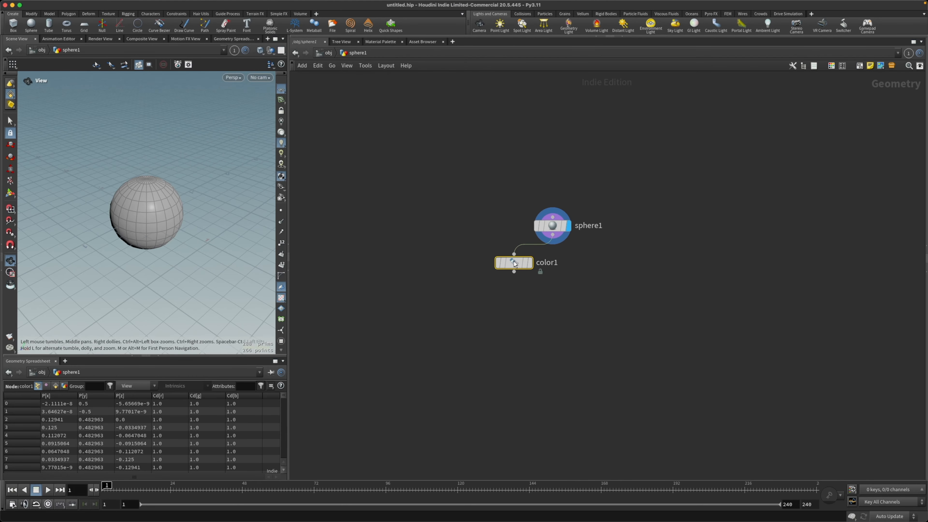
pyautogui.click(524, 264)
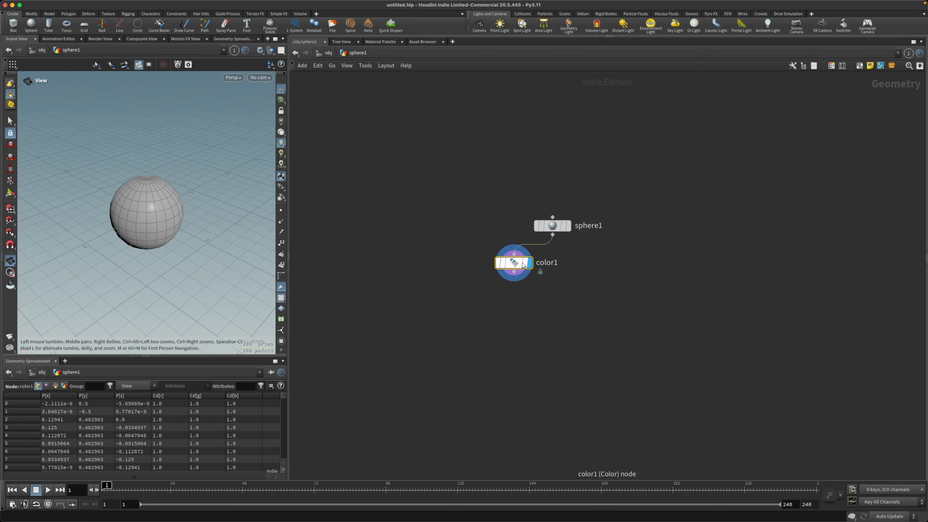
# Set the Color node's color to pure red (1, 0, 0) and move the node away from below the sphere
pyautogui.press('p')
pyautogui.click(793, 142)
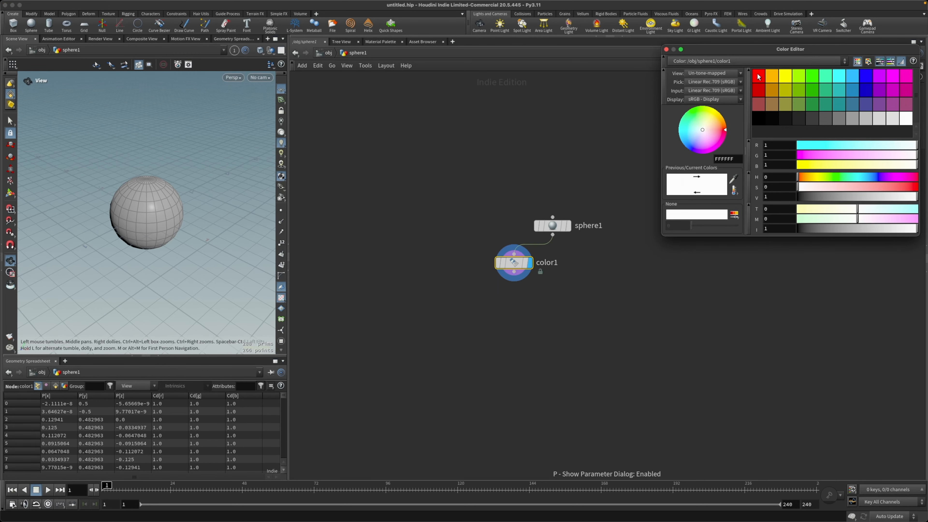
pyautogui.click(758, 76)
pyautogui.click(666, 50)
pyautogui.moveTo(627, 280); pyautogui.dragTo(543, 260, button='middle')
pyautogui.moveTo(428, 246); pyautogui.dragTo(371, 271)
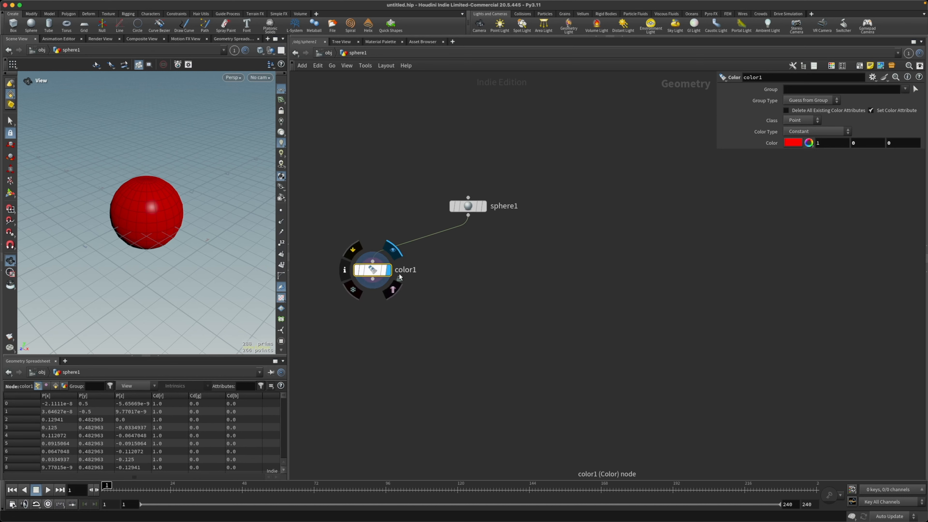
# Add an Attribute Wrangle as a second branch from the sphere and display its result
pyautogui.moveTo(468, 215); pyautogui.dragTo(480, 247)
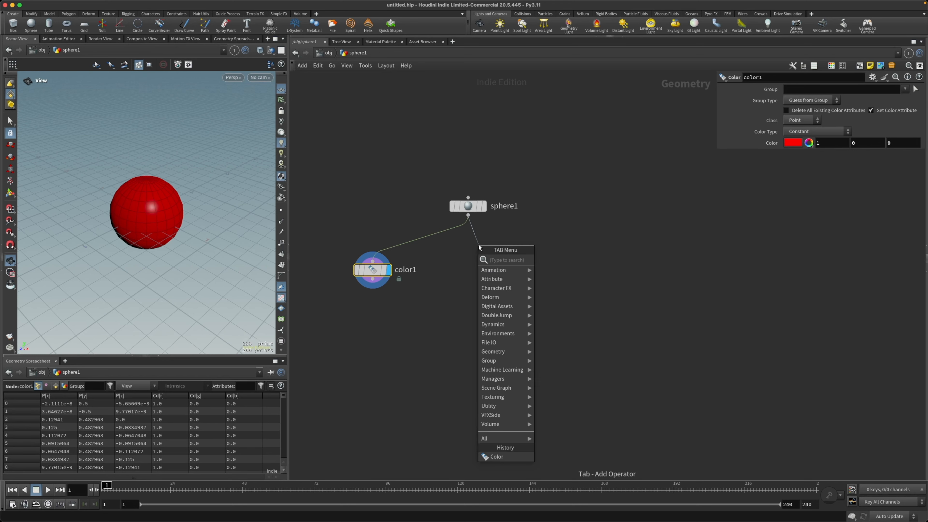
pyautogui.write('attwr')
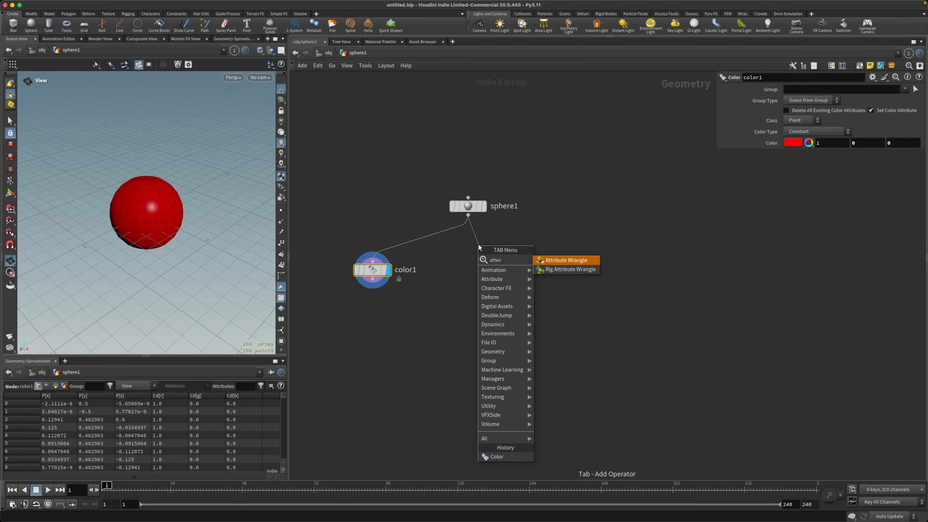
pyautogui.press('Return')
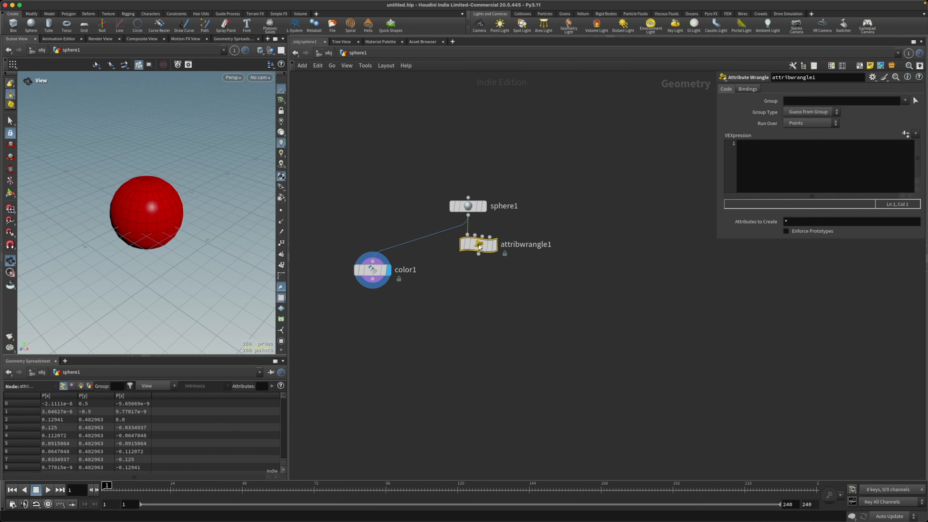
pyautogui.moveTo(480, 210); pyautogui.dragTo(467, 203)
pyautogui.click(493, 270)
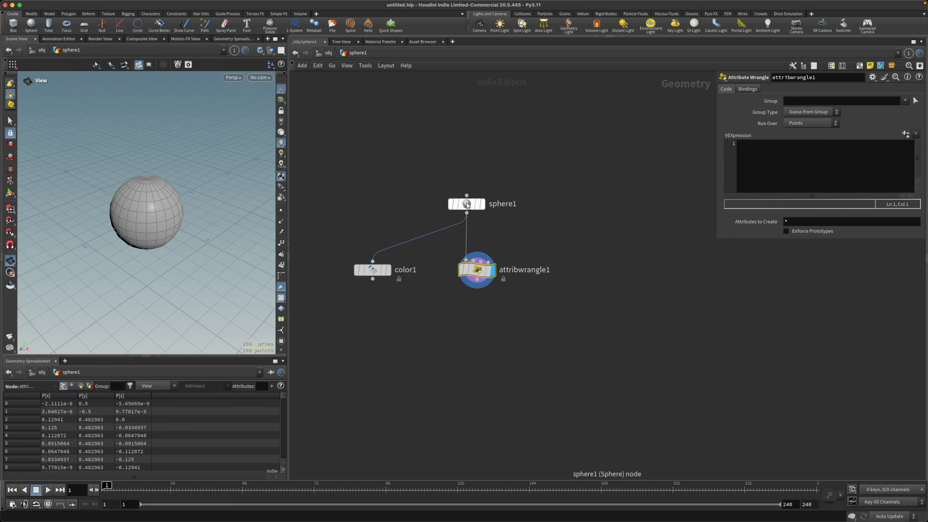
pyautogui.moveTo(517, 244); pyautogui.dragTo(446, 289)
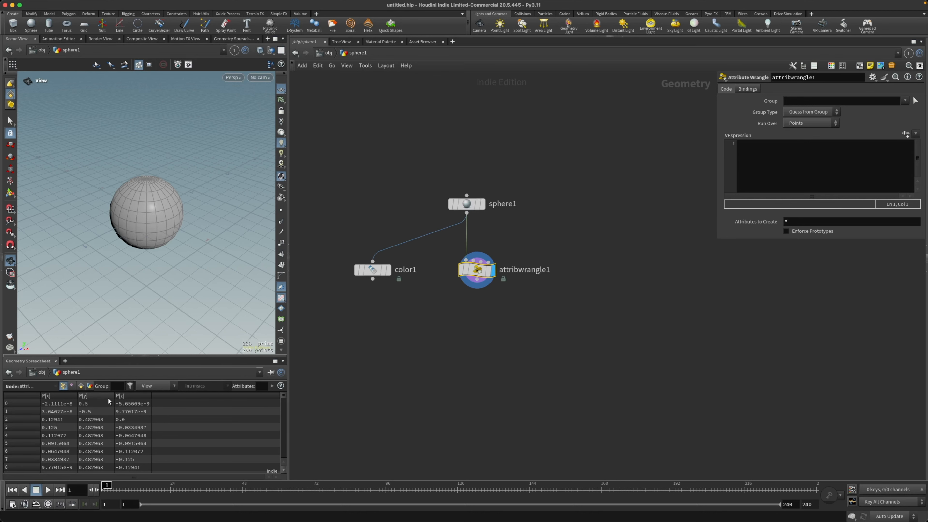
# Write and apply the wrangle's VEX expression "v@Cd = set(1,0,0);" to color the sphere's points
pyautogui.click(806, 155)
pyautogui.write('v@Cd')
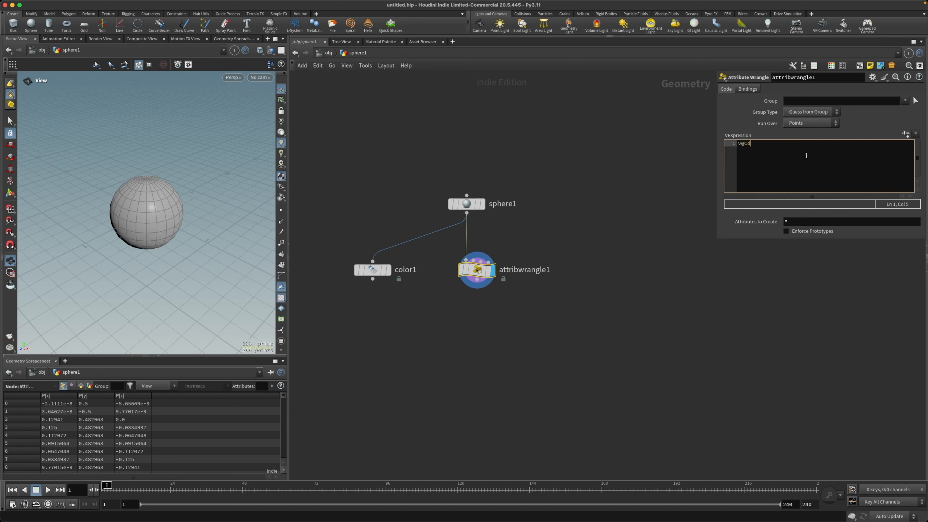
pyautogui.write(' = set(')
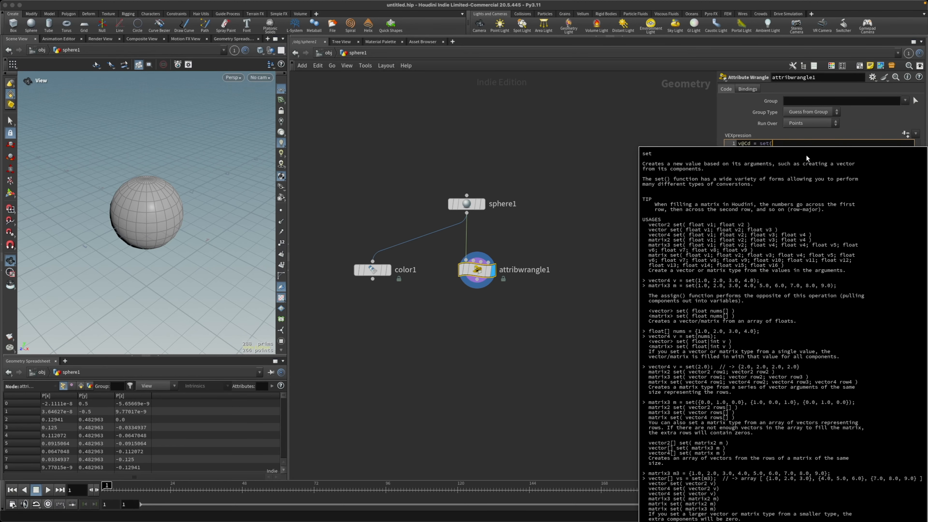
pyautogui.write('1,0,0')
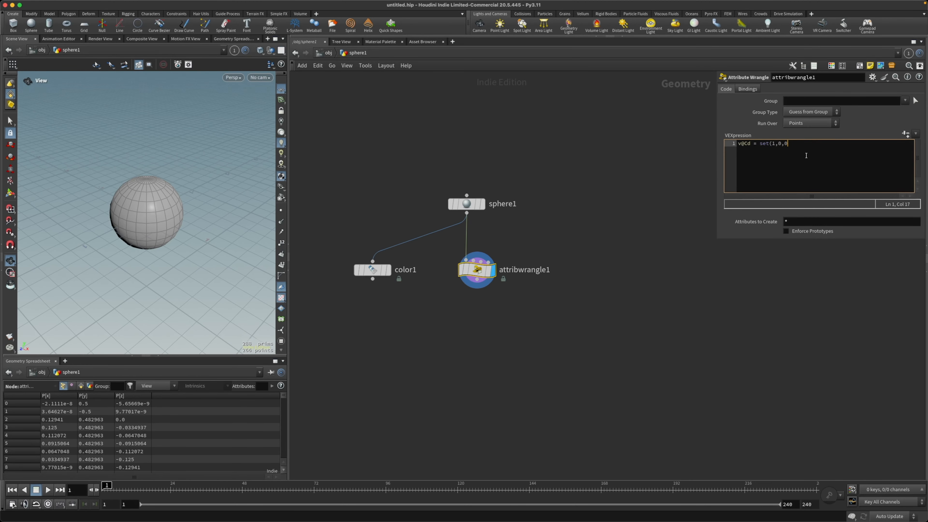
pyautogui.write(');')
pyautogui.hotkey('ctrl', 'Return')
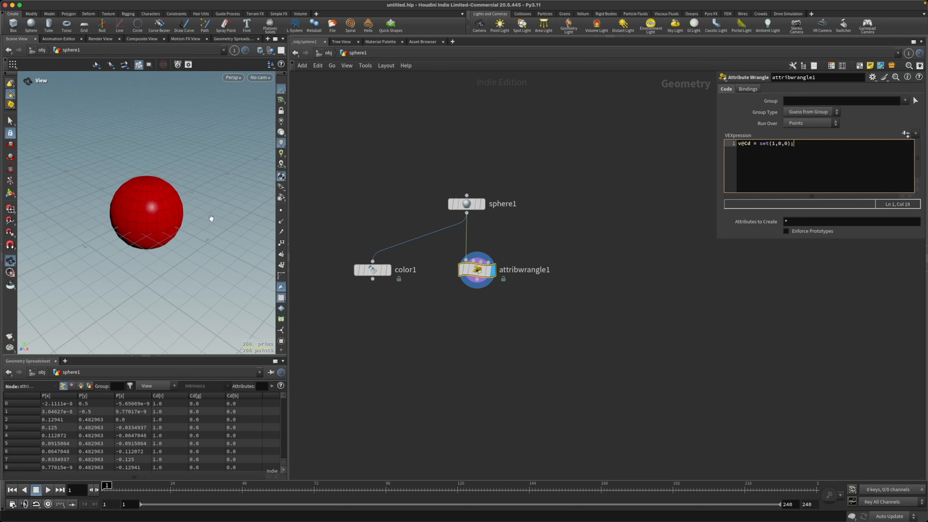
pyautogui.moveTo(435, 292); pyautogui.dragTo(511, 270)
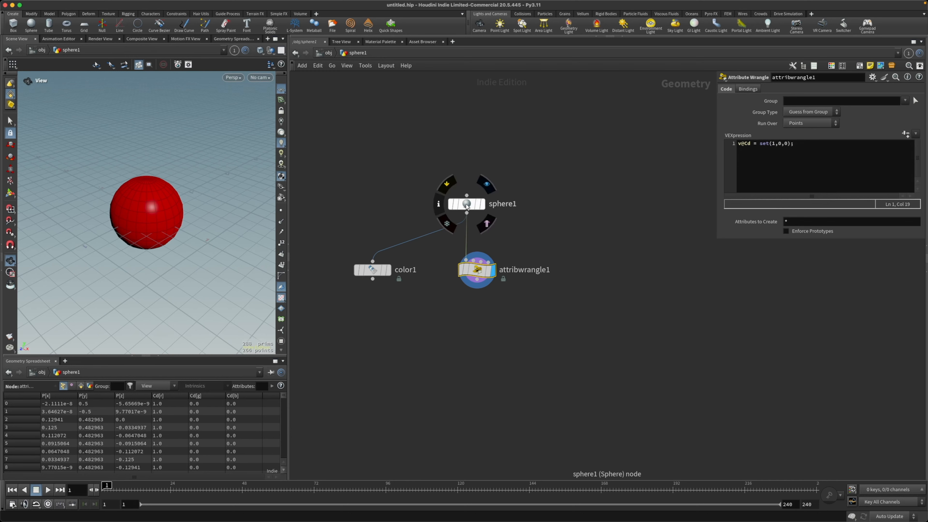
pyautogui.moveTo(466, 203); pyautogui.dragTo(467, 198)
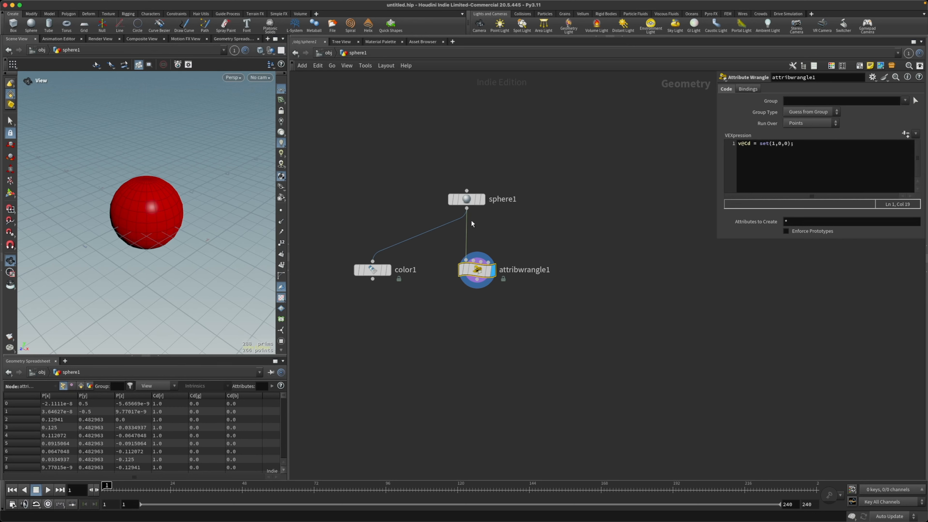
pyautogui.moveTo(530, 227); pyautogui.dragTo(438, 291)
pyautogui.moveTo(416, 293); pyautogui.dragTo(330, 245)
pyautogui.moveTo(515, 231); pyautogui.dragTo(446, 288)
pyautogui.moveTo(517, 230); pyautogui.dragTo(446, 288)
# Add an Attribute VOP as a third branch from the sphere, auto-arrange the nodes, and display the VOP's result
pyautogui.moveTo(466, 208); pyautogui.dragTo(608, 248)
pyautogui.write('attvop')
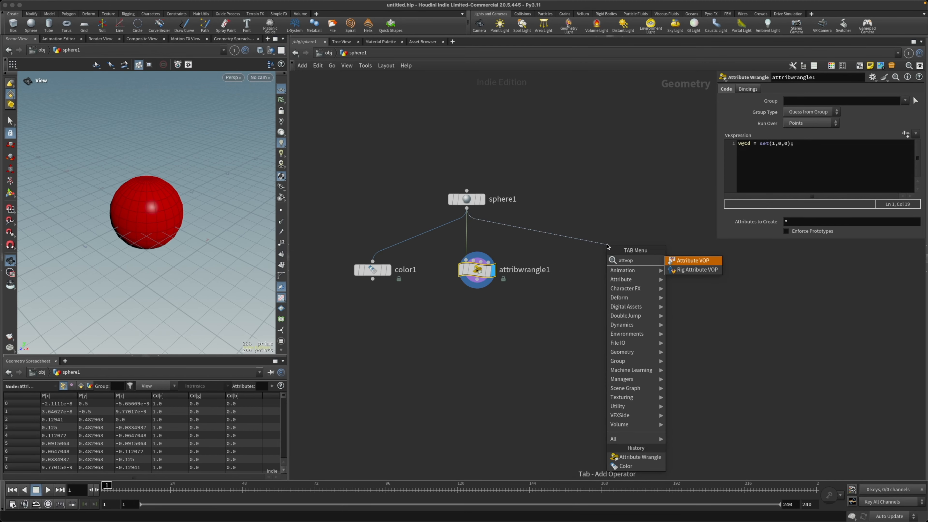
pyautogui.press('Return')
pyautogui.click(611, 269)
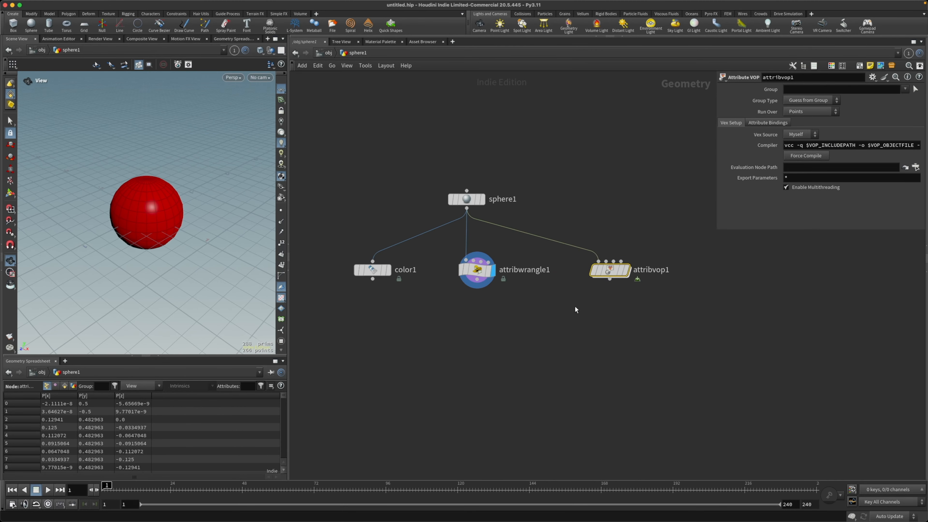
pyautogui.press('l')
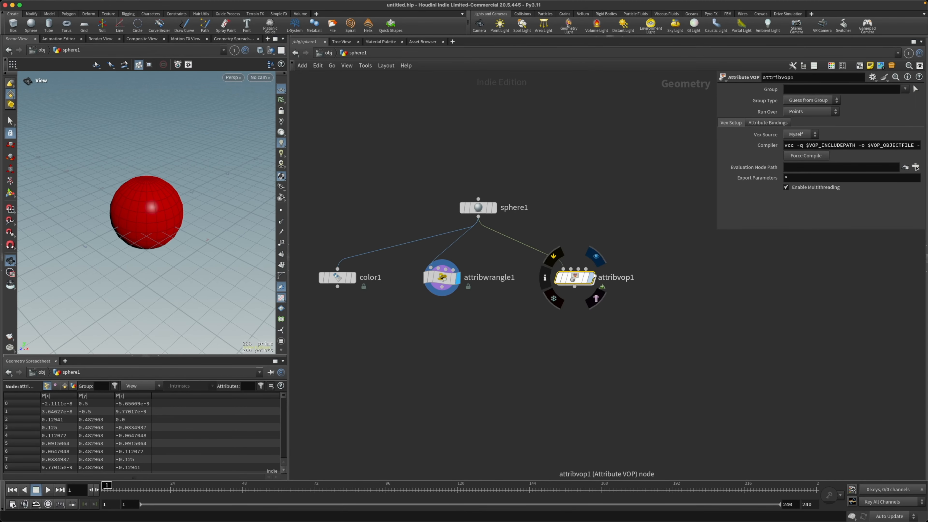
pyautogui.click(595, 256)
# Enter the Attribute VOP's inner network and place the geometry output node well apart from the global parameters node
pyautogui.moveTo(575, 279)
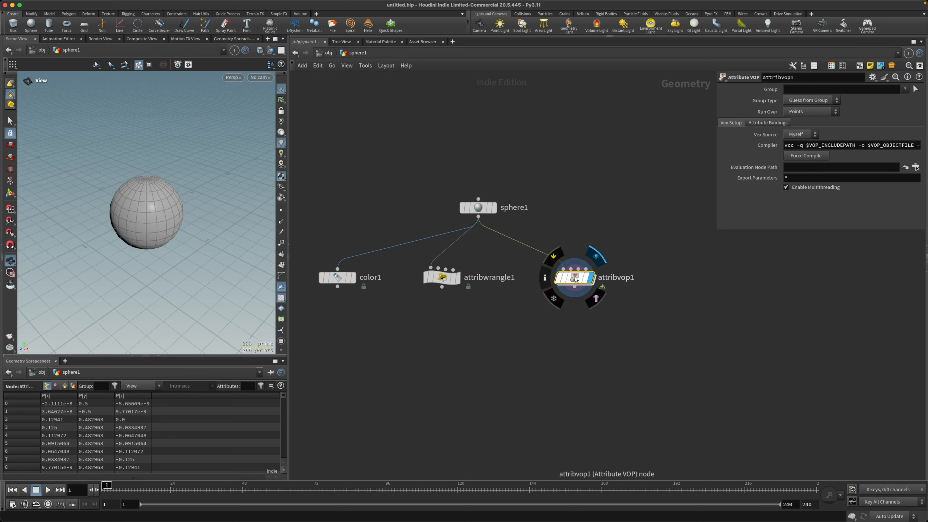
pyautogui.doubleClick(575, 279)
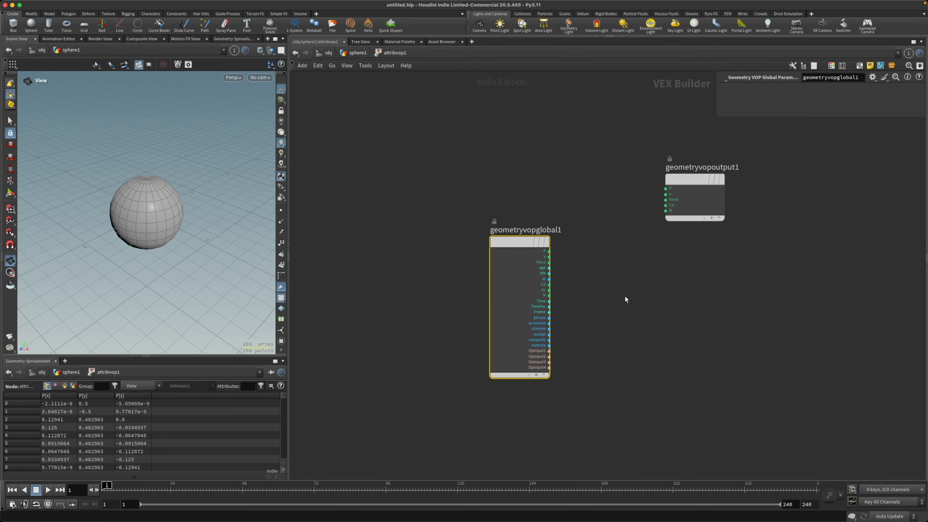
pyautogui.moveTo(625, 296); pyautogui.dragTo(492, 250, button='middle')
pyautogui.moveTo(543, 166); pyautogui.dragTo(661, 246)
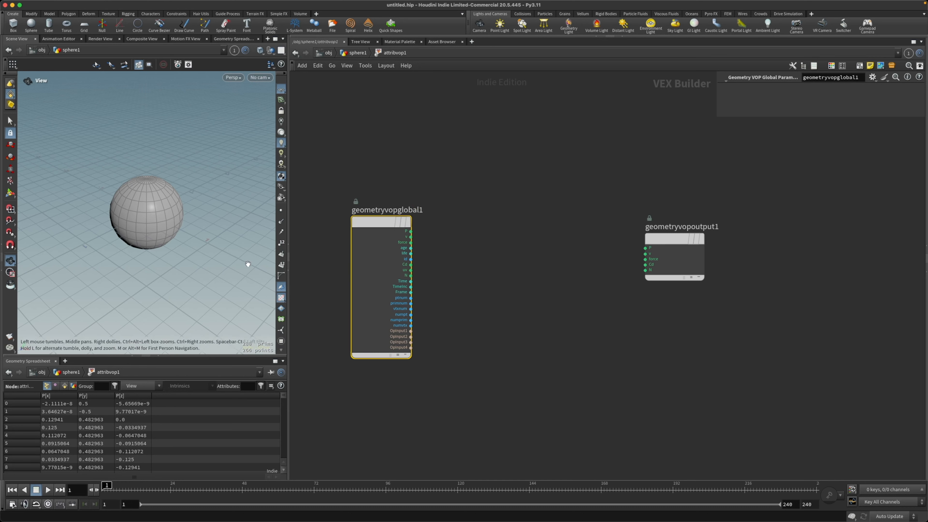
# Go back to the sphere network, re-enter the Attribute VOP, and examine the global parameters' outputs and the output node's inputs
pyautogui.click(354, 53)
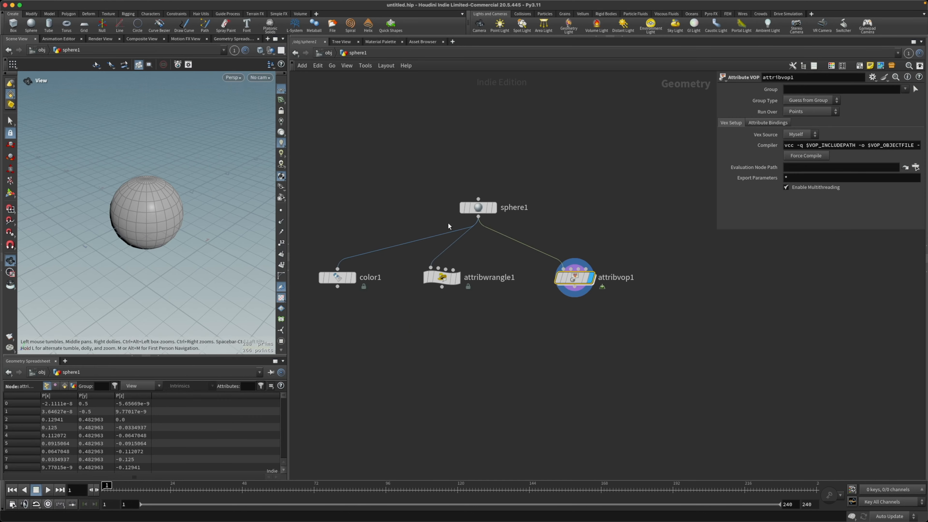
pyautogui.doubleClick(571, 279)
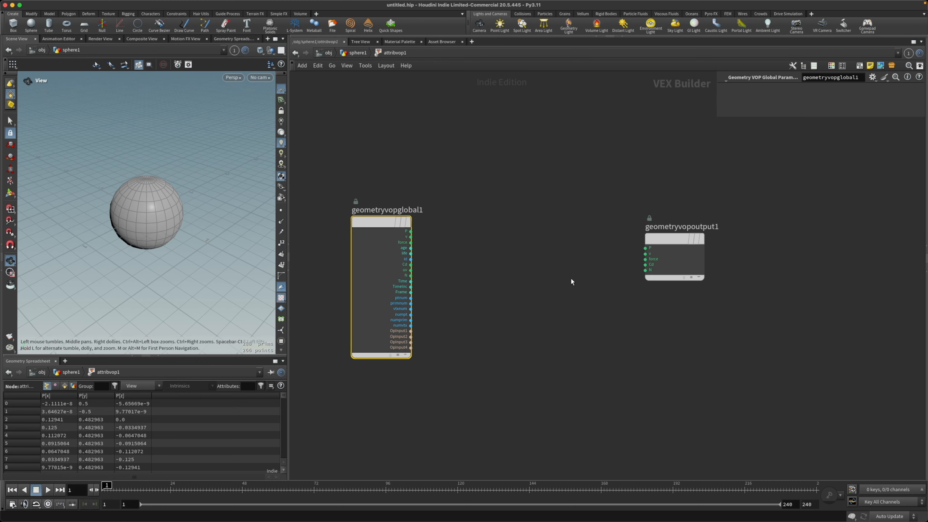
pyautogui.scroll(3, 412, 234)
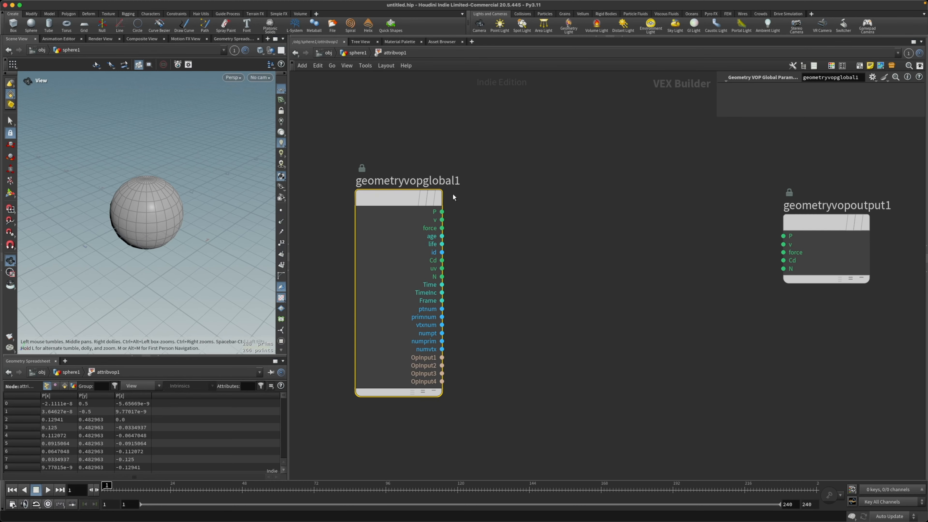
pyautogui.moveTo(485, 152); pyautogui.dragTo(333, 414)
pyautogui.moveTo(670, 333); pyautogui.dragTo(627, 331, button='middle')
pyautogui.moveTo(694, 193); pyautogui.dragTo(829, 289)
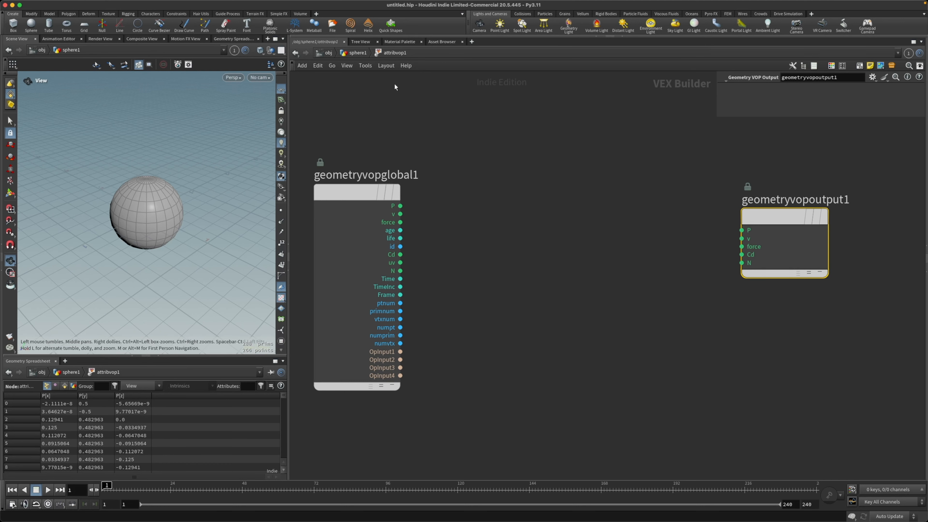
# Review the Attribute Wrangle's code in the sphere network and reopen the Attribute VOP's inner network
pyautogui.click(358, 53)
pyautogui.click(441, 278)
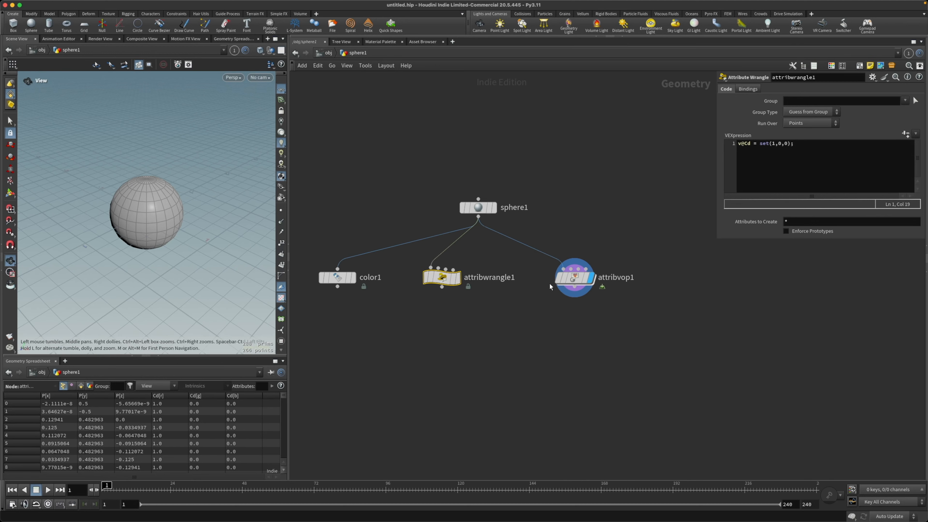
pyautogui.click(574, 280)
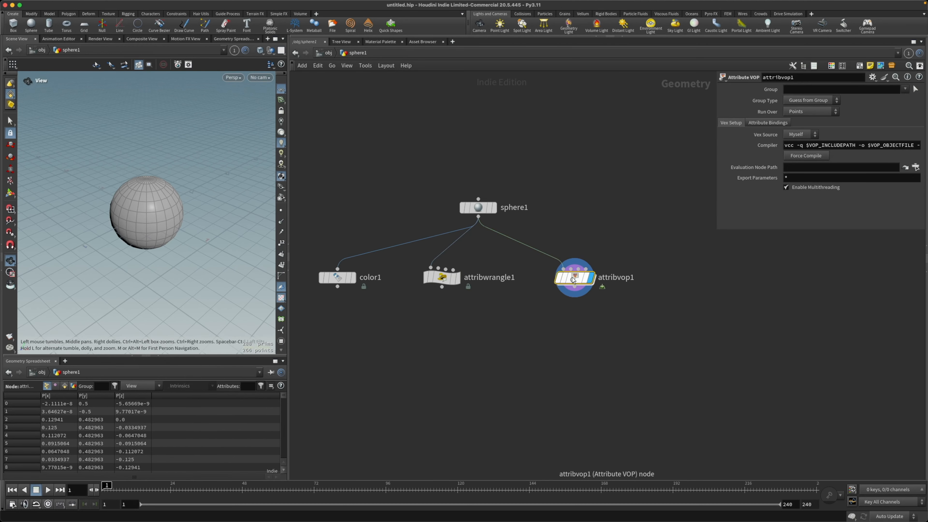
pyautogui.doubleClick(573, 280)
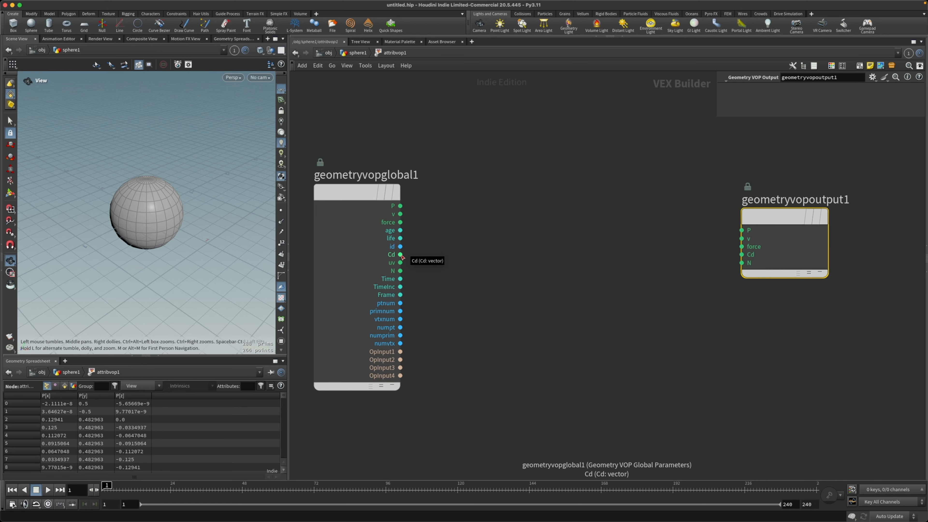
# Add a Vector to Float node fed by the global parameters' Cd output and place it level with that output
pyautogui.moveTo(400, 255); pyautogui.dragTo(447, 255)
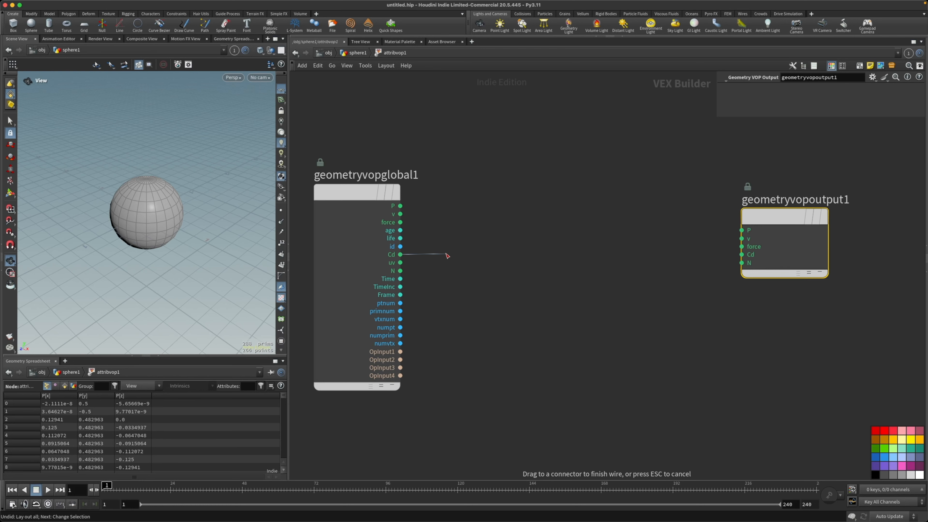
pyautogui.press('Tab')
pyautogui.write('vetofl')
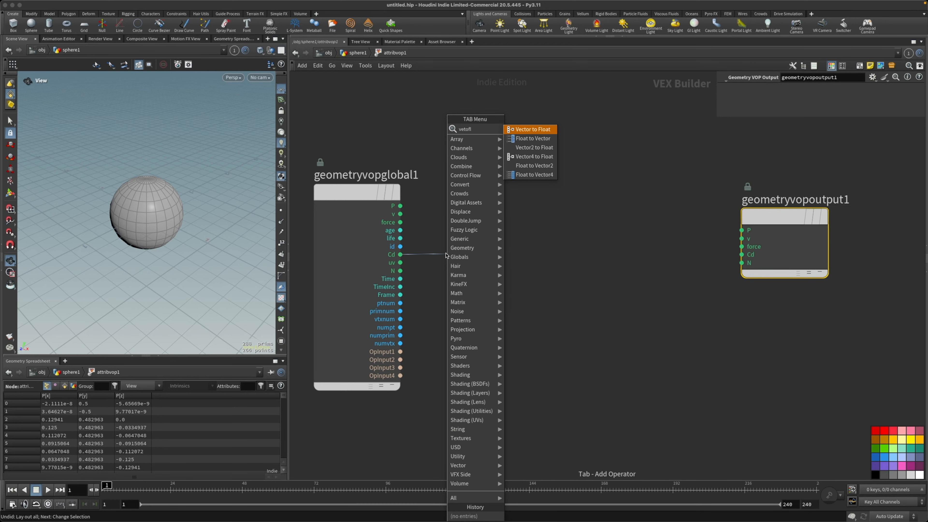
pyautogui.press('Return')
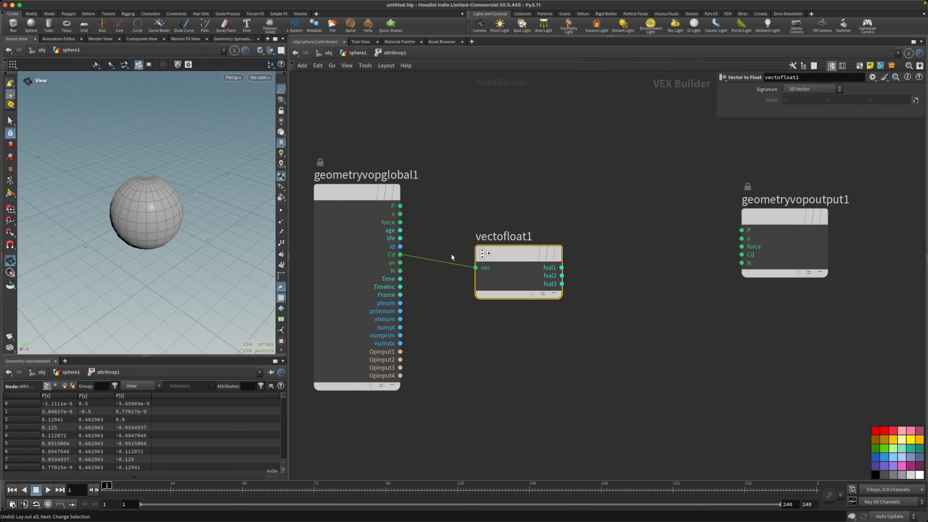
pyautogui.moveTo(524, 253); pyautogui.dragTo(525, 237)
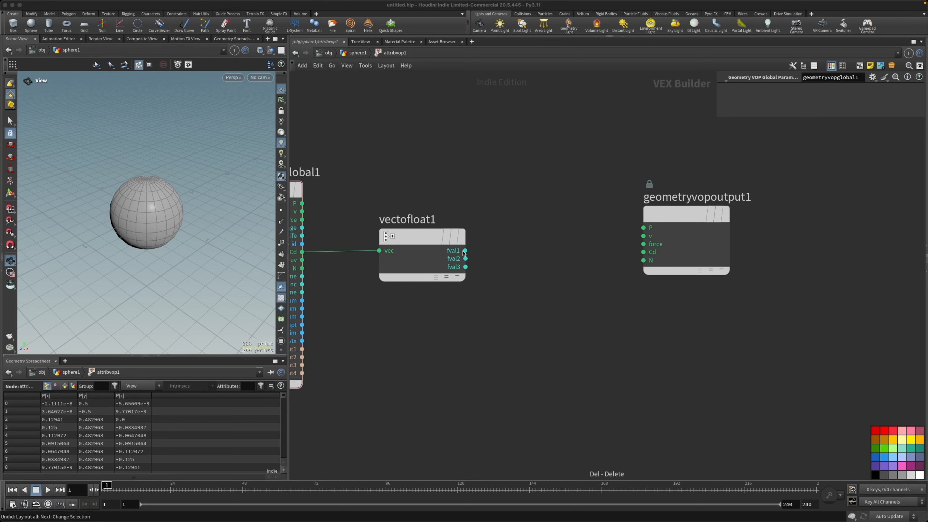
# Add an Add Constant node fed by the Vector to Float node's fval1 output
pyautogui.moveTo(465, 250); pyautogui.dragTo(499, 234)
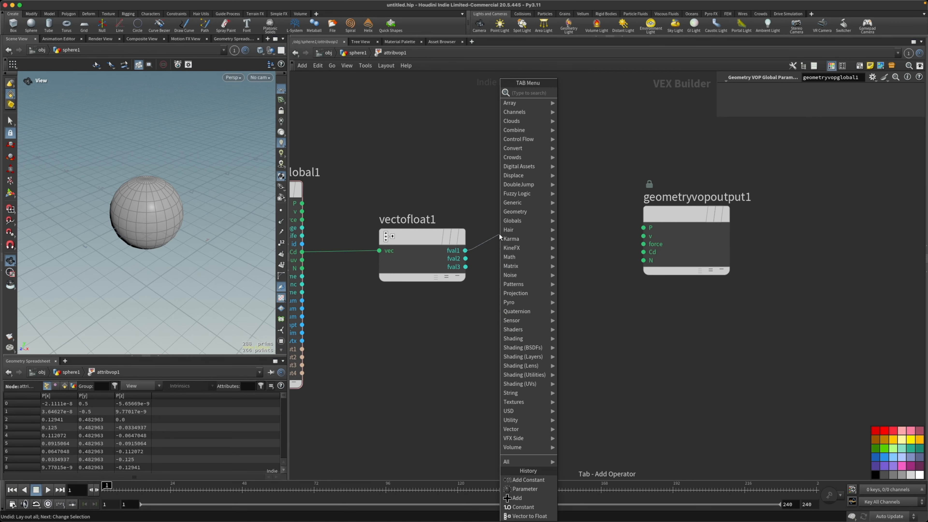
pyautogui.write('addc')
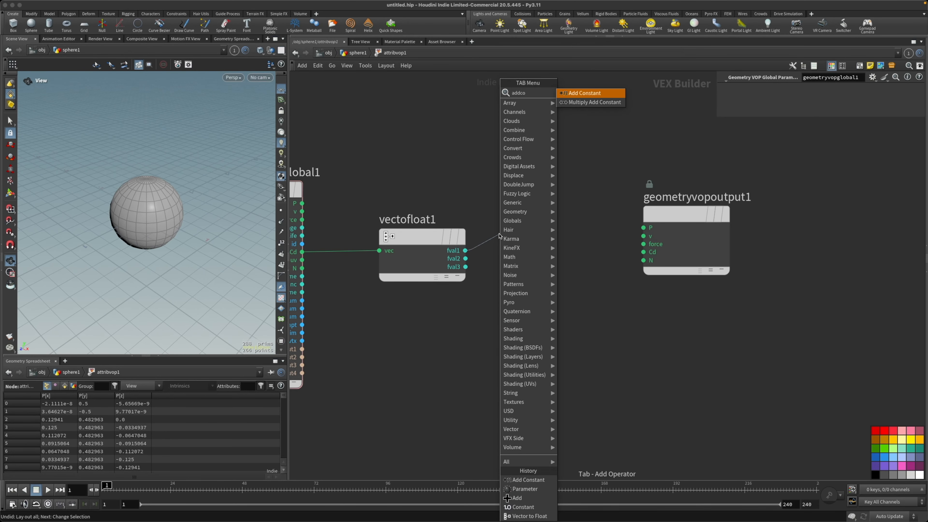
pyautogui.write('o')
pyautogui.press('Return')
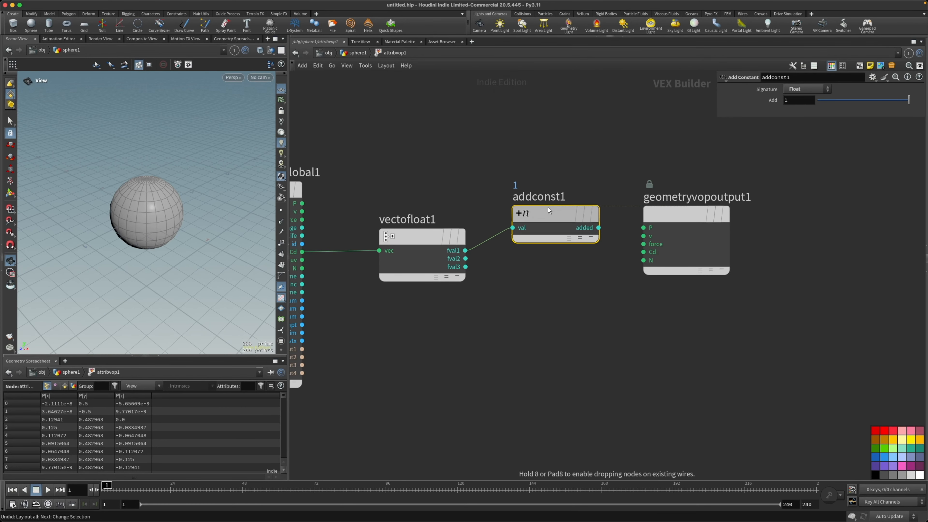
# Place the Add Constant node slightly above the Vector to Float node and move the output node farther away to make room between them
pyautogui.click(535, 194)
pyautogui.moveTo(668, 209); pyautogui.dragTo(701, 207)
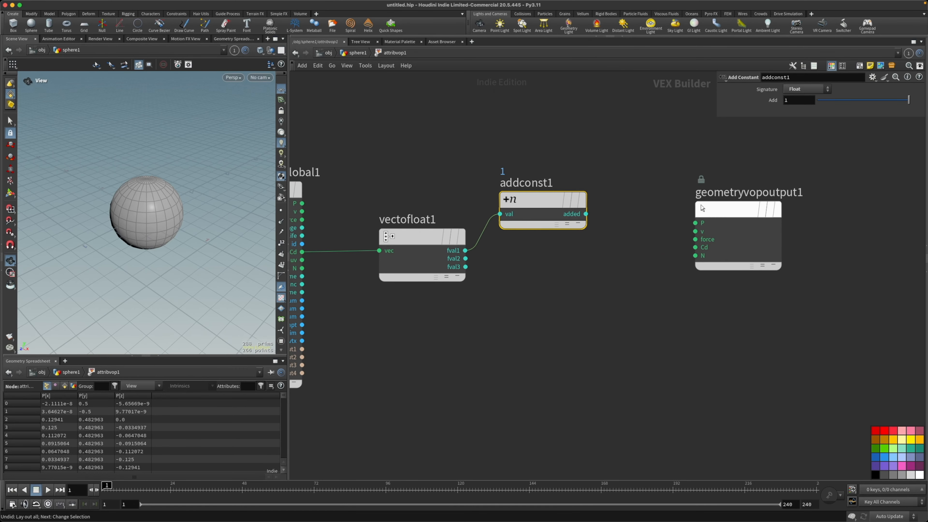
pyautogui.moveTo(528, 200); pyautogui.dragTo(546, 200)
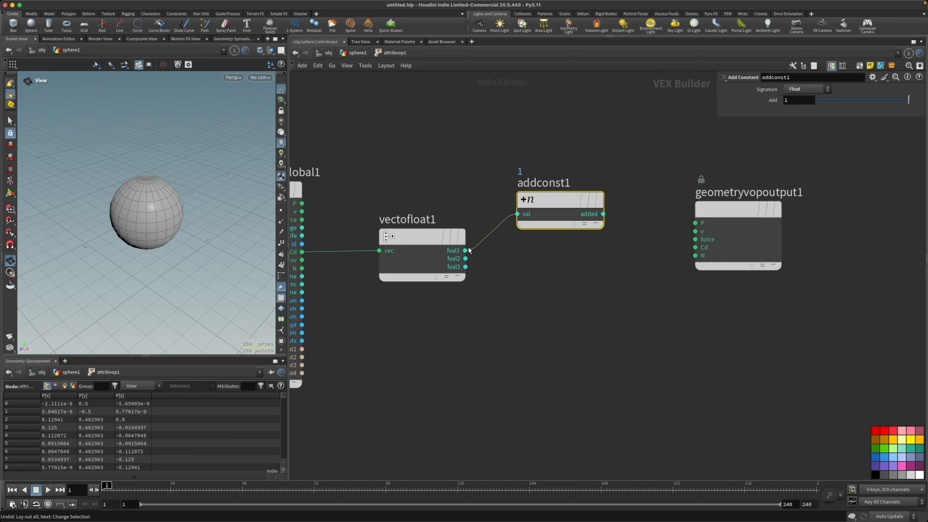
pyautogui.moveTo(579, 204)
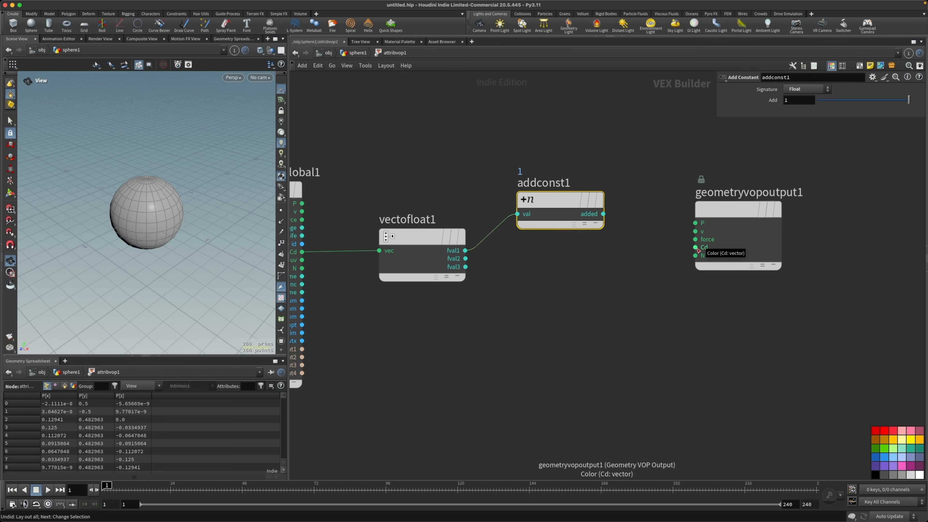
pyautogui.moveTo(730, 210); pyautogui.dragTo(799, 208)
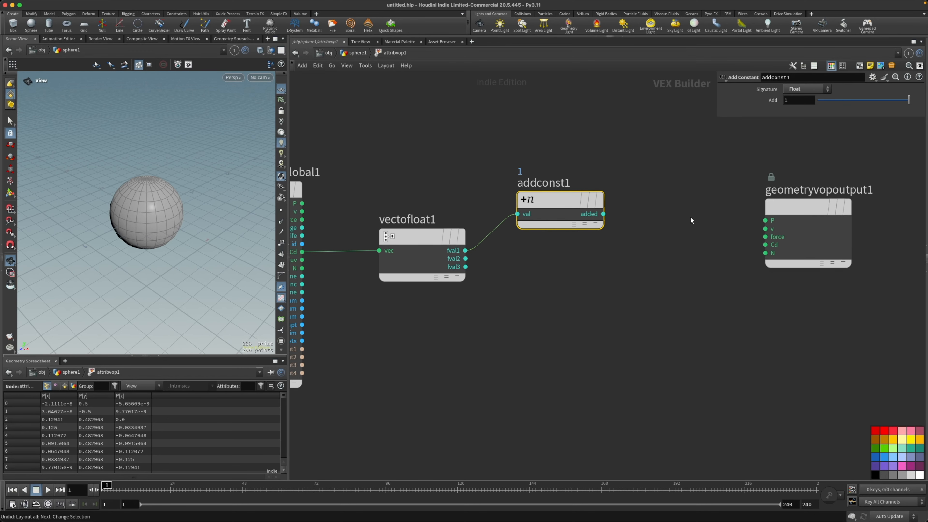
# Add a Float to Vector node fed by the Add Constant's added output, spacing the neighbouring nodes around it
pyautogui.moveTo(603, 215); pyautogui.dragTo(661, 218)
pyautogui.write('fl')
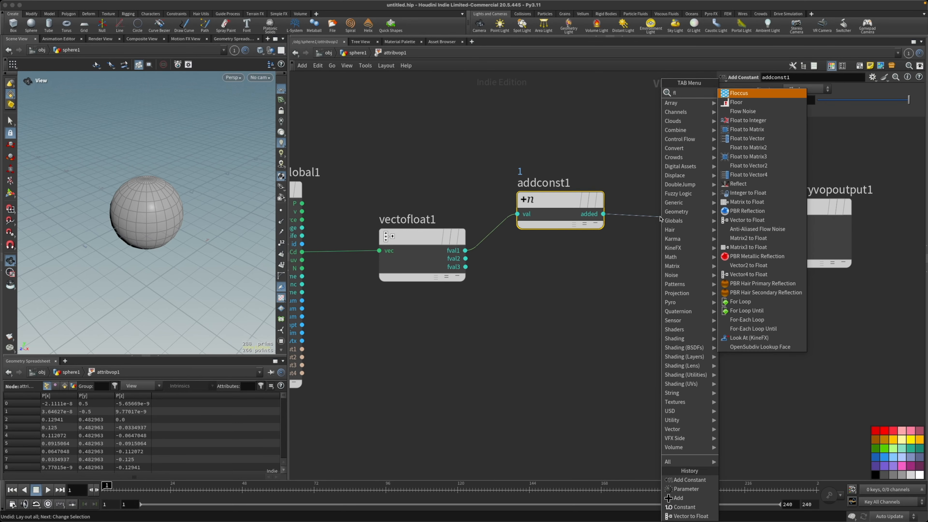
pyautogui.write('otv')
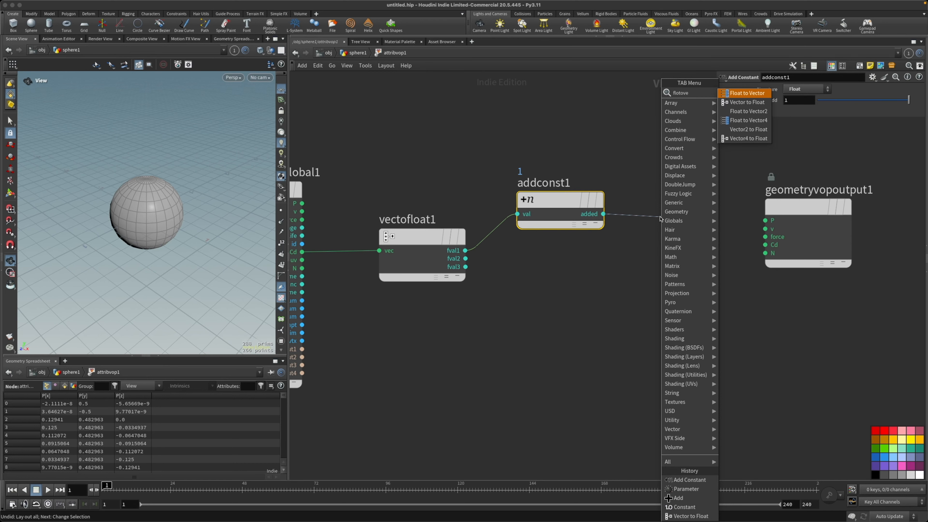
pyautogui.press('Return')
pyautogui.moveTo(808, 209); pyautogui.dragTo(862, 203)
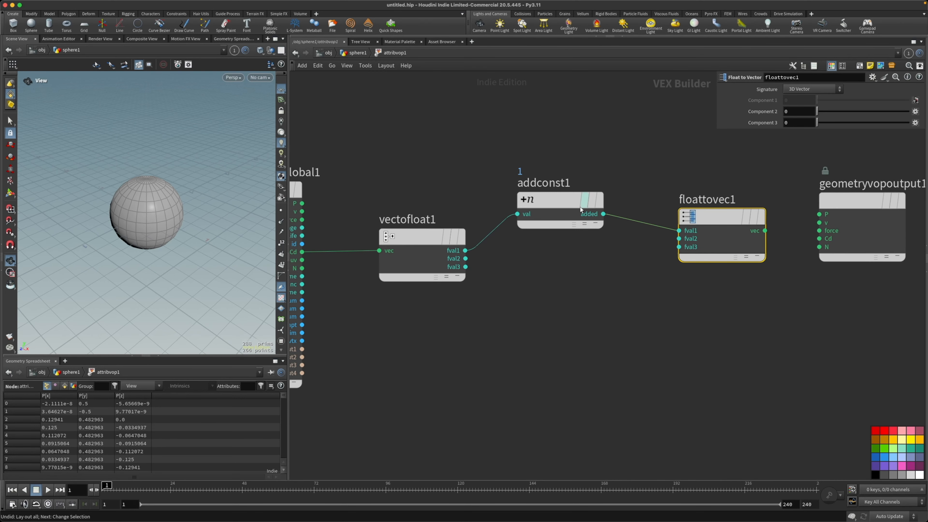
pyautogui.moveTo(559, 204); pyautogui.dragTo(580, 204)
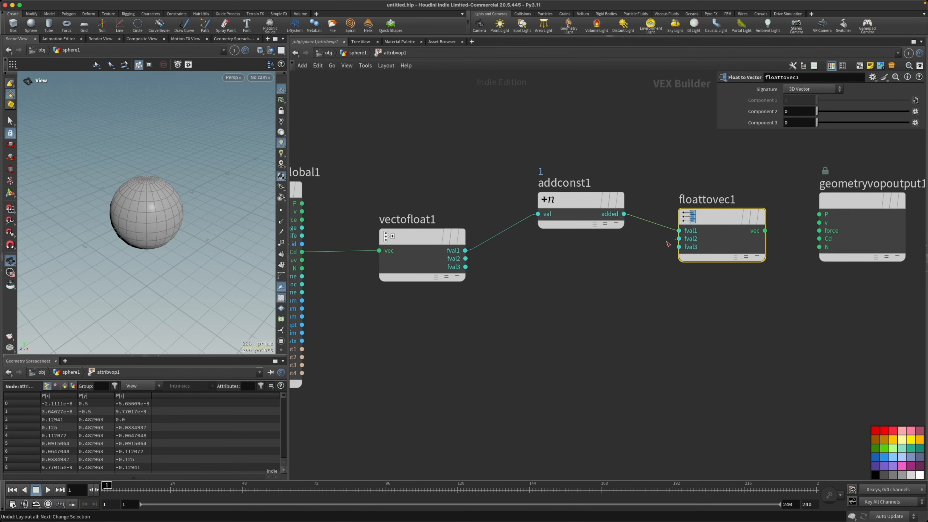
# Wire Vector to Float's fval2 and fval3 straight into the Float to Vector node and connect its vec output to the output node's Cd
pyautogui.moveTo(687, 239); pyautogui.dragTo(714, 244)
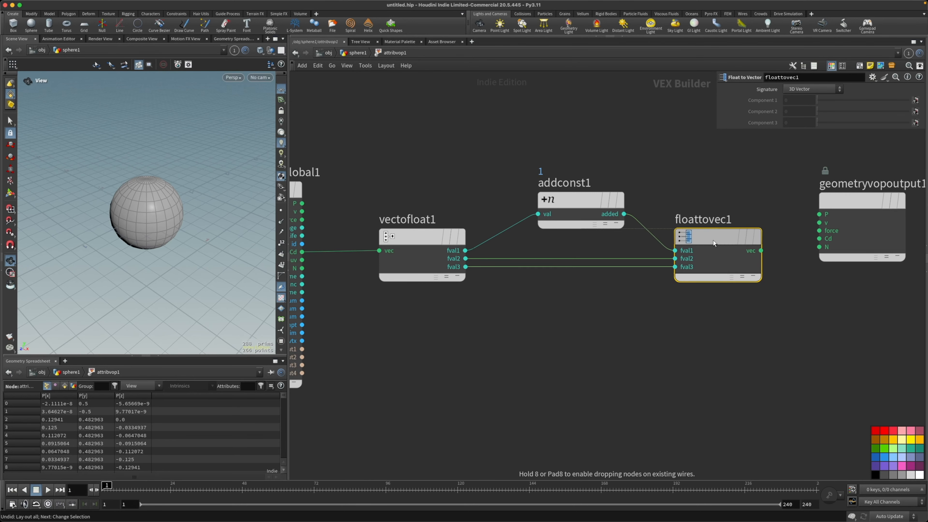
pyautogui.moveTo(583, 208); pyautogui.dragTo(565, 207)
pyautogui.moveTo(684, 197); pyautogui.dragTo(652, 193, button='middle')
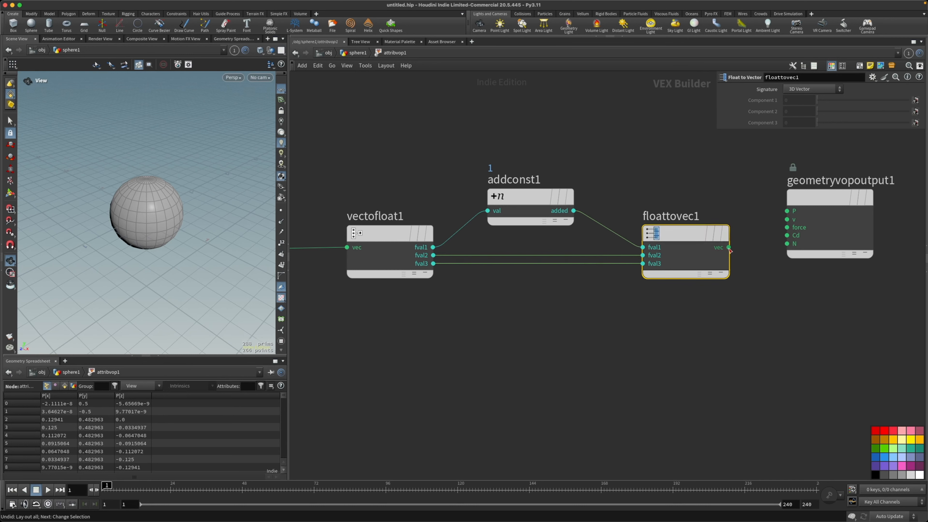
pyautogui.moveTo(729, 247); pyautogui.dragTo(786, 235)
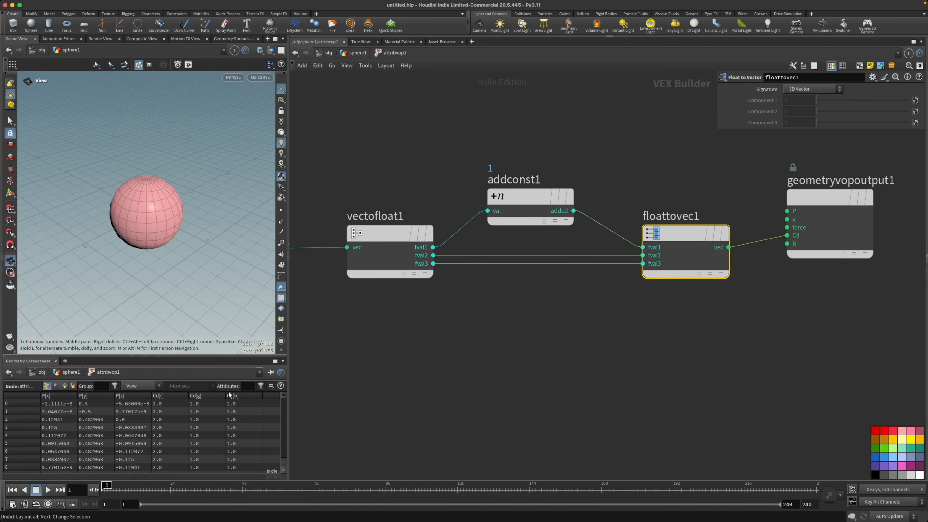
pyautogui.moveTo(142, 228); pyautogui.dragTo(145, 215)
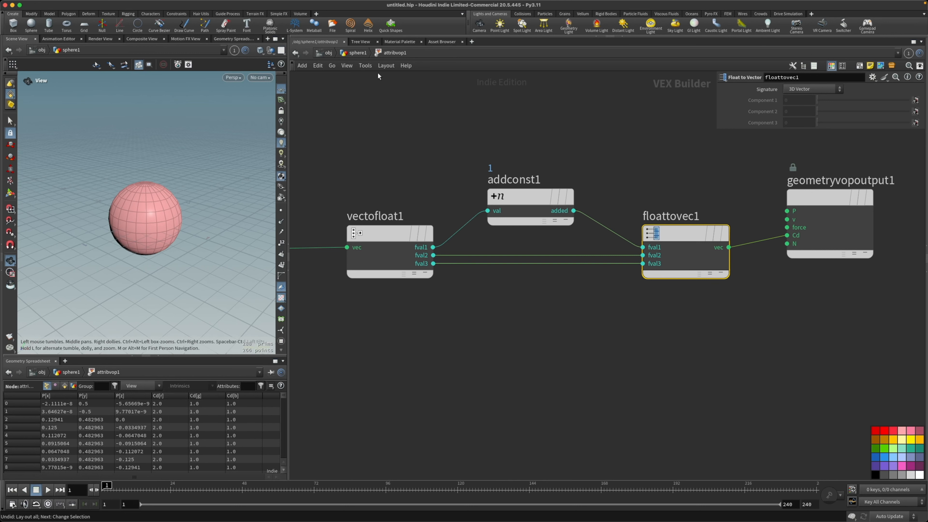
# Return to the sphere network and insert a Color node between the sphere and the Attribute VOP
pyautogui.click(356, 53)
pyautogui.moveTo(561, 300); pyautogui.dragTo(595, 320)
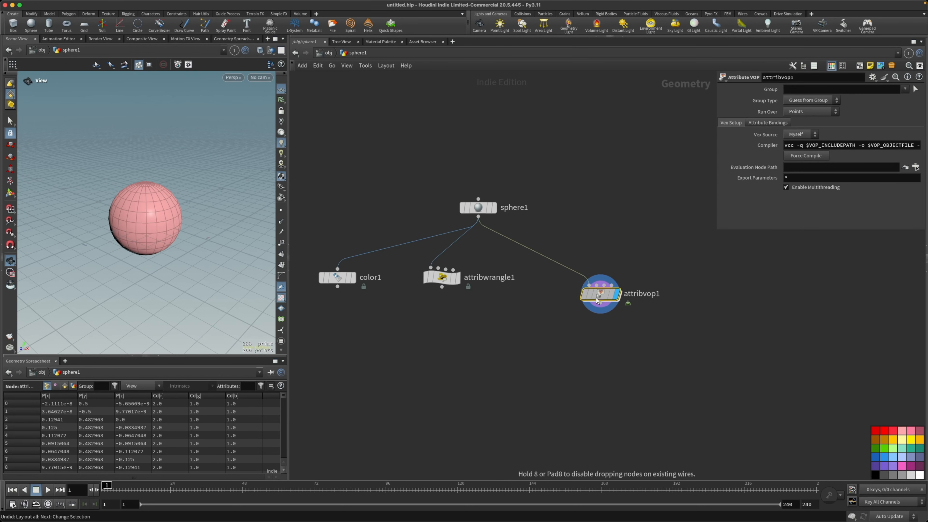
pyautogui.press('Tab')
pyautogui.write('color')
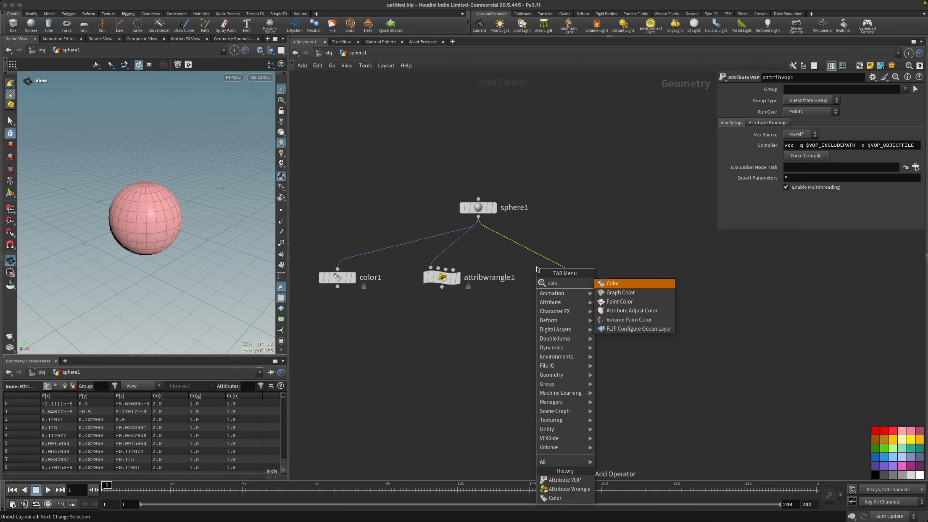
pyautogui.press('Return')
pyautogui.click(572, 259)
# Set the new Color node's color to 0, 0, 0 and align the Attribute VOP beneath it
pyautogui.click(830, 144)
pyautogui.write('0')
pyautogui.press('Tab')
pyautogui.write('0')
pyautogui.press('Tab')
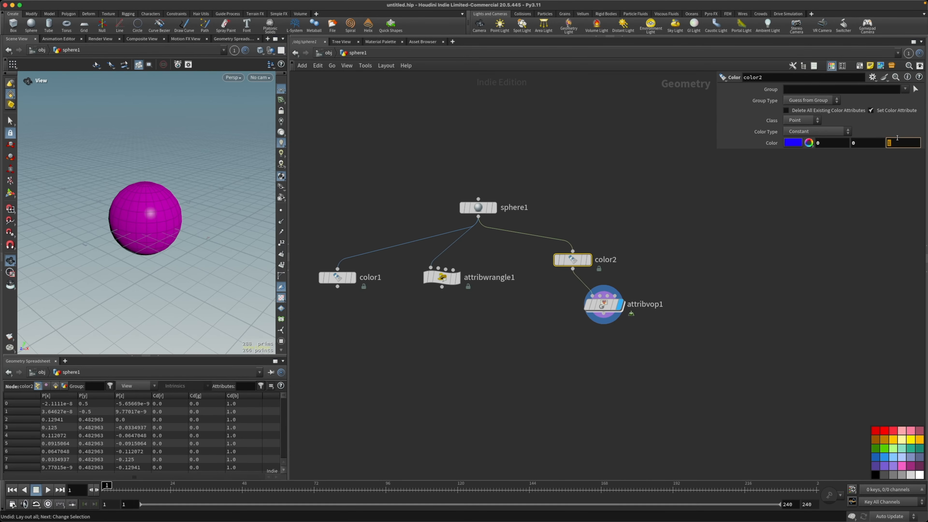
pyautogui.write('0')
pyautogui.press('Tab')
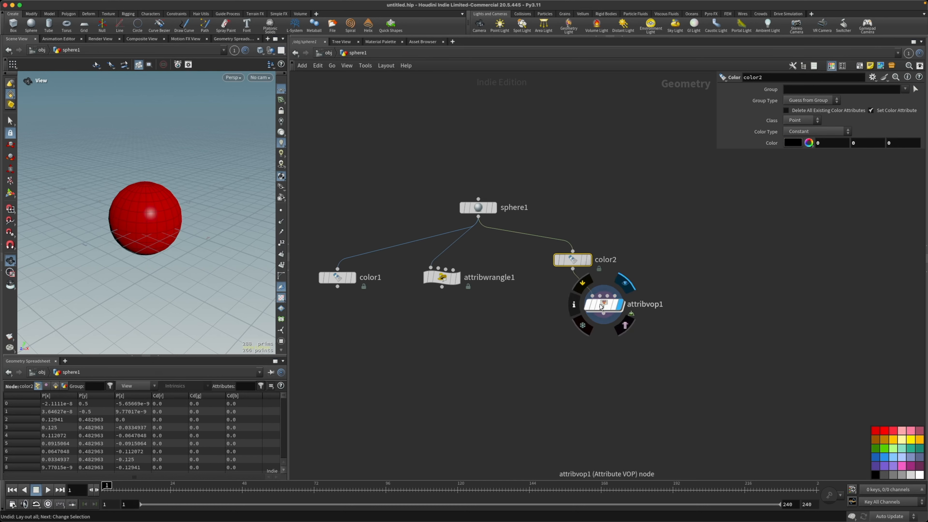
pyautogui.moveTo(604, 304); pyautogui.dragTo(573, 302)
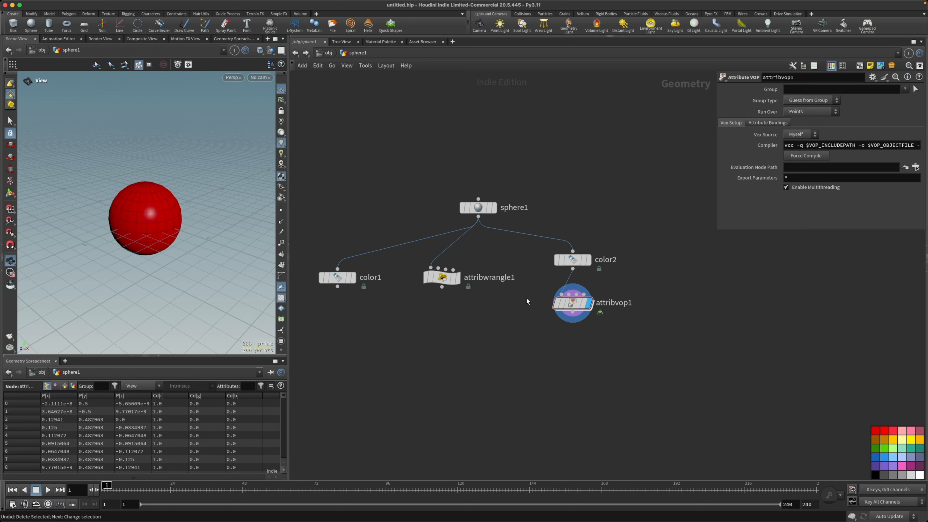
# Add a second Attribute VOP fed directly by the sphere and make it the displayed node
pyautogui.moveTo(478, 217); pyautogui.dragTo(684, 232)
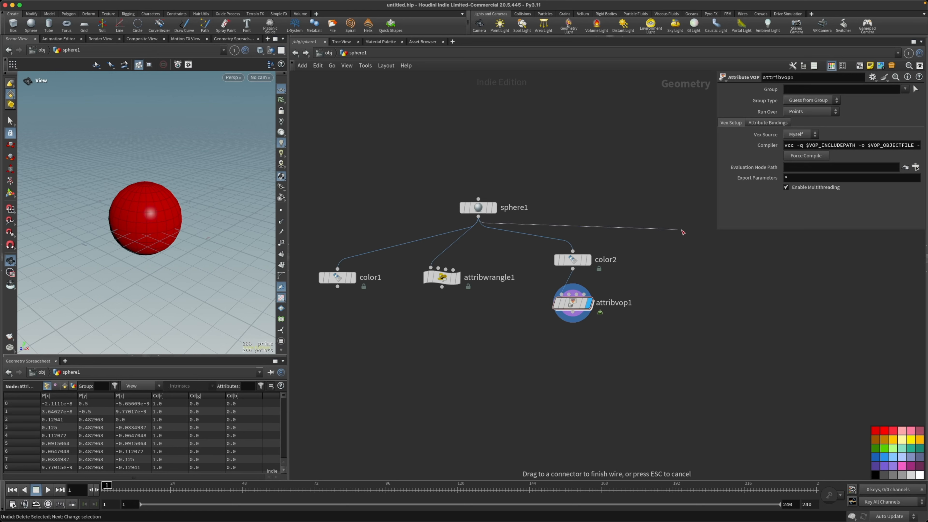
pyautogui.moveTo(684, 233); pyautogui.dragTo(701, 254)
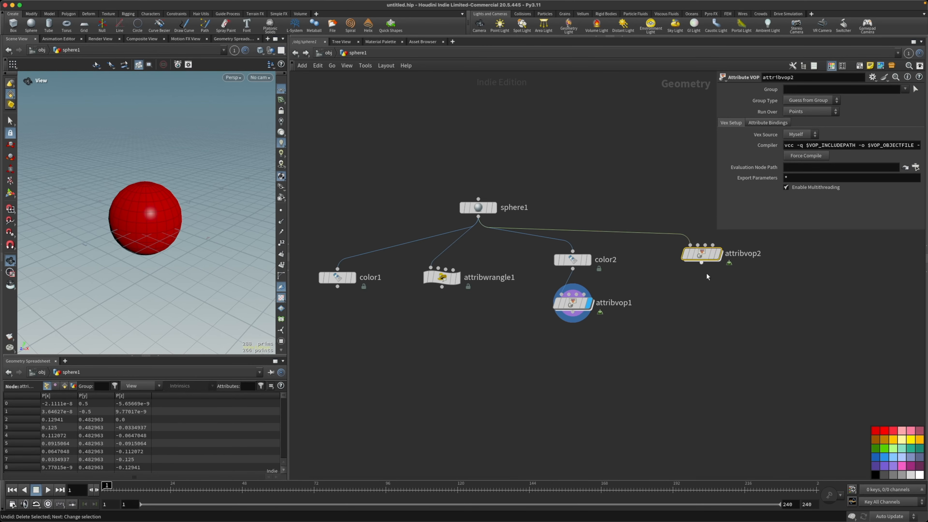
pyautogui.moveTo(745, 295); pyautogui.dragTo(695, 295, button='middle')
pyautogui.scroll(-1, 672, 278)
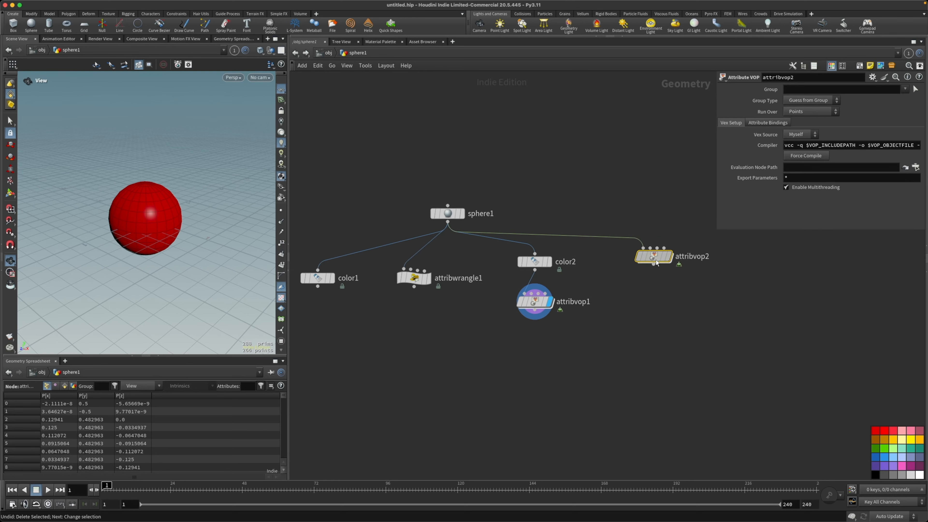
pyautogui.moveTo(656, 258); pyautogui.dragTo(655, 262)
pyautogui.click(668, 262)
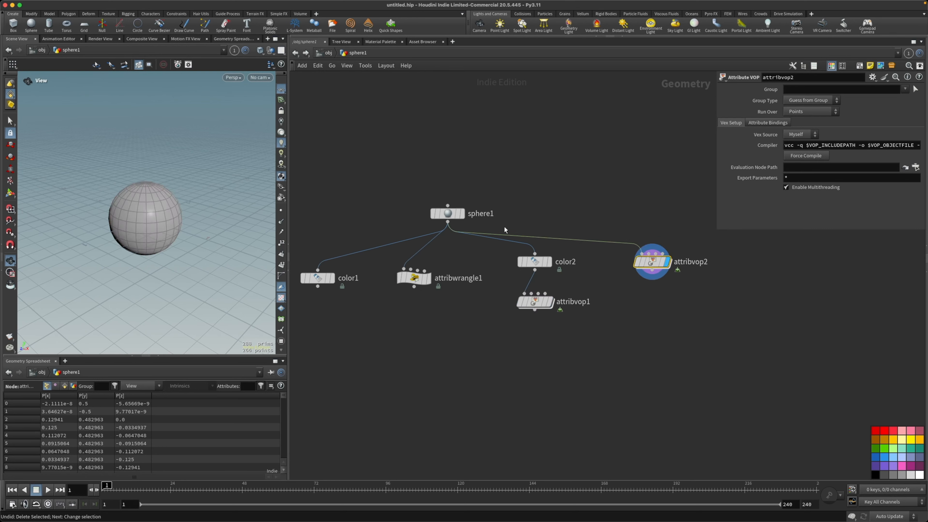
# Set the sphere's rows and columns to 100 each
pyautogui.click(447, 213)
pyautogui.moveTo(874, 175); pyautogui.dragTo(922, 177)
pyautogui.moveTo(880, 185); pyautogui.dragTo(922, 185)
pyautogui.doubleClick(799, 176)
pyautogui.write('100')
pyautogui.press('Tab')
pyautogui.write('100')
pyautogui.press('Return')
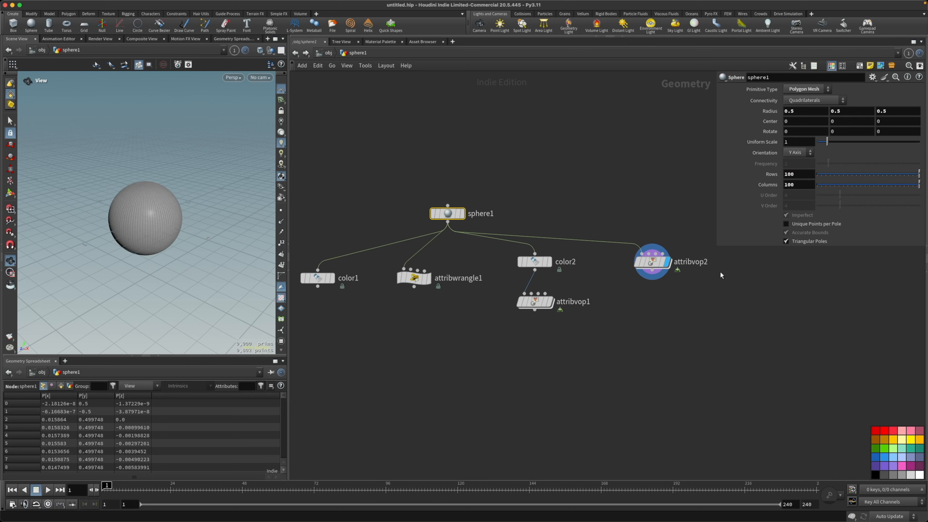
# Enter the second Attribute VOP's inner network and lay out its nodes automatically
pyautogui.doubleClick(652, 262)
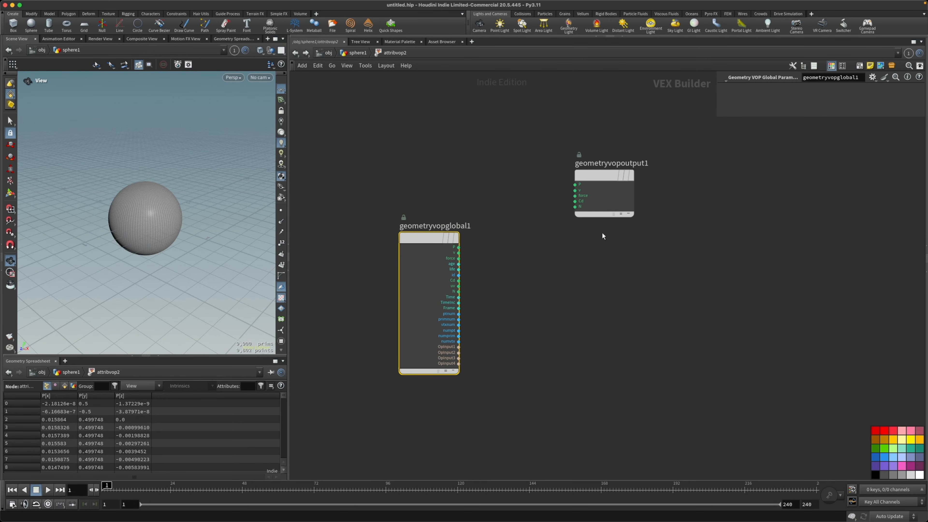
pyautogui.press('l')
pyautogui.scroll(5, 484, 268)
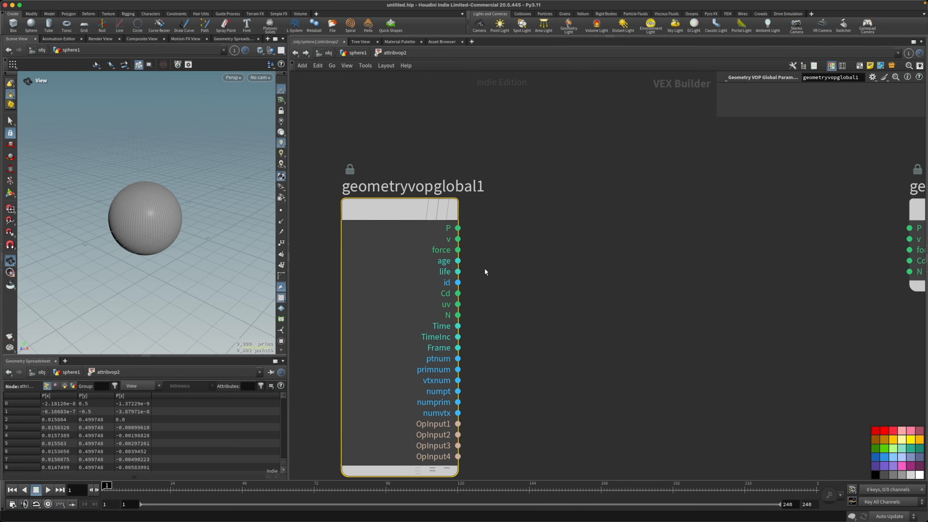
pyautogui.moveTo(485, 269); pyautogui.dragTo(466, 244, button='middle')
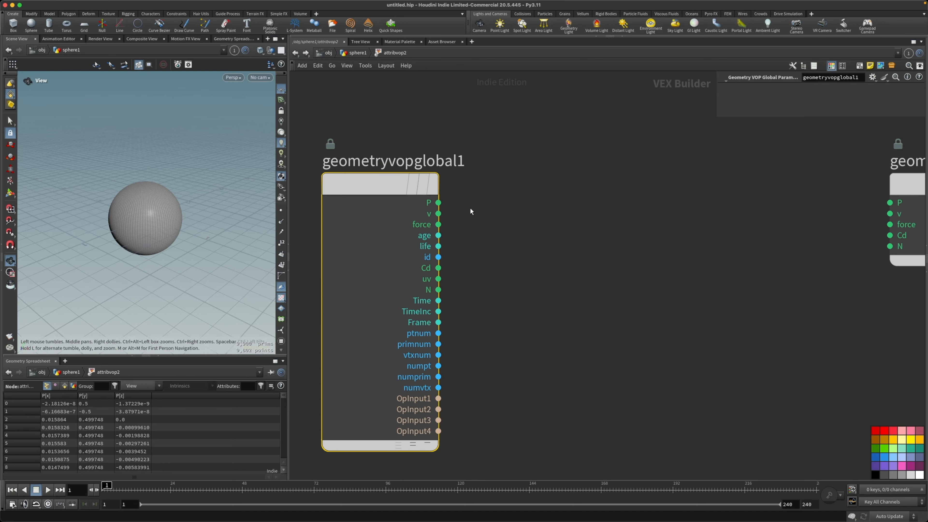
# Add a Turbulent Noise node whose pos input is fed by the global parameters' P output
pyautogui.moveTo(440, 206); pyautogui.dragTo(537, 266)
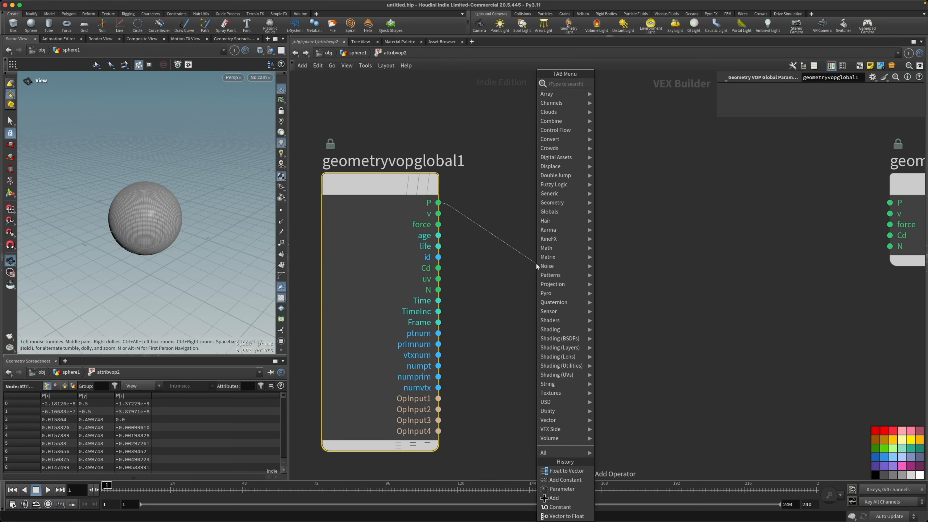
pyautogui.write('noi')
pyautogui.press('Down')
pyautogui.press('Down')
pyautogui.press('Down')
pyautogui.press('Down')
pyautogui.press('Down')
pyautogui.press('Down')
pyautogui.press('Down')
pyautogui.press('Down')
pyautogui.press('Up')
pyautogui.press('Up')
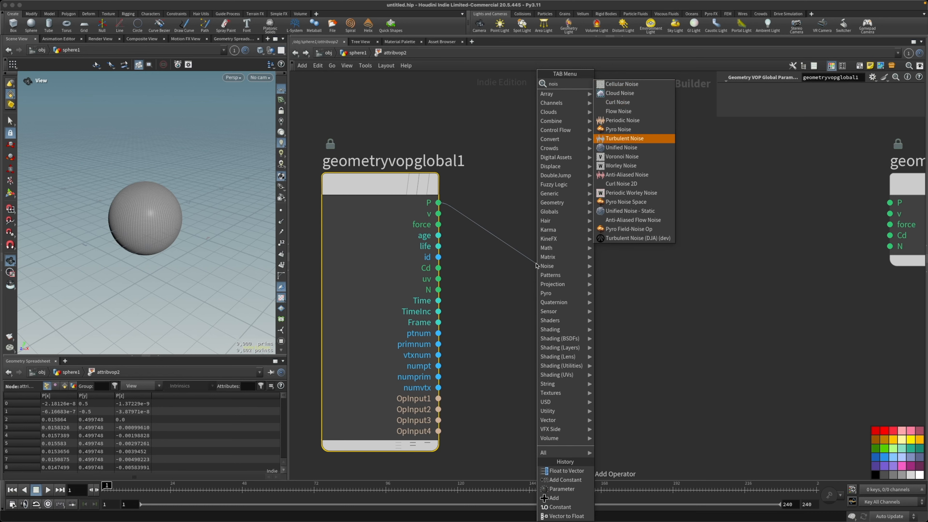
pyautogui.press('Return')
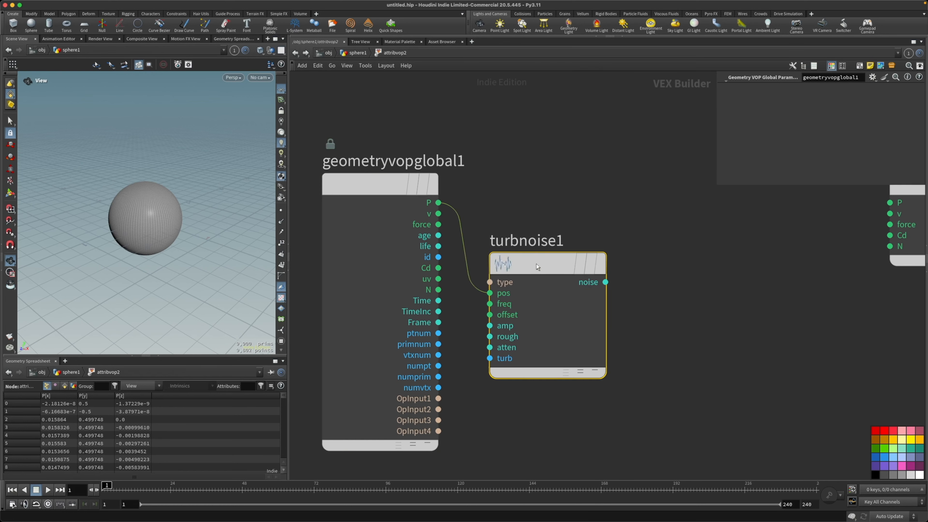
pyautogui.moveTo(796, 305); pyautogui.dragTo(708, 326, button='middle')
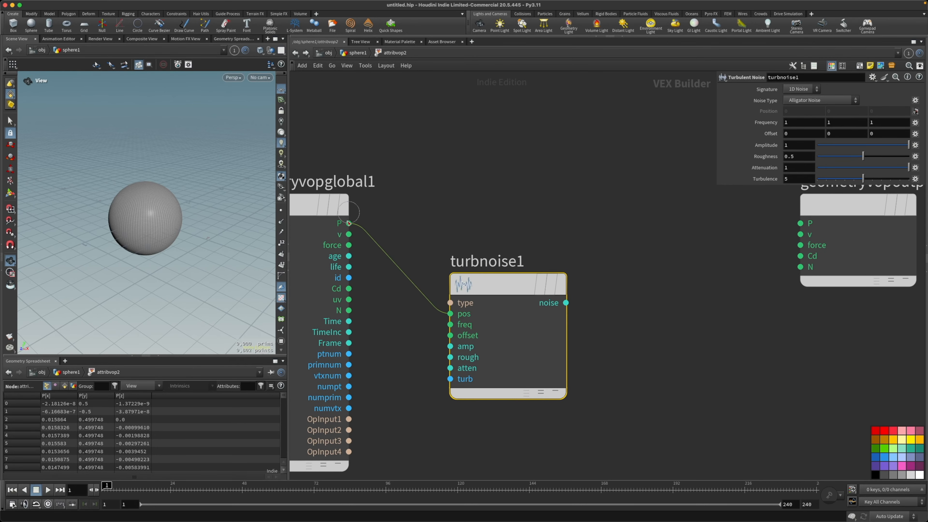
# Add an Add node that sums the global parameters' P output and the Turbulent Noise node's noise output
pyautogui.moveTo(349, 223); pyautogui.dragTo(639, 208)
pyautogui.write('add')
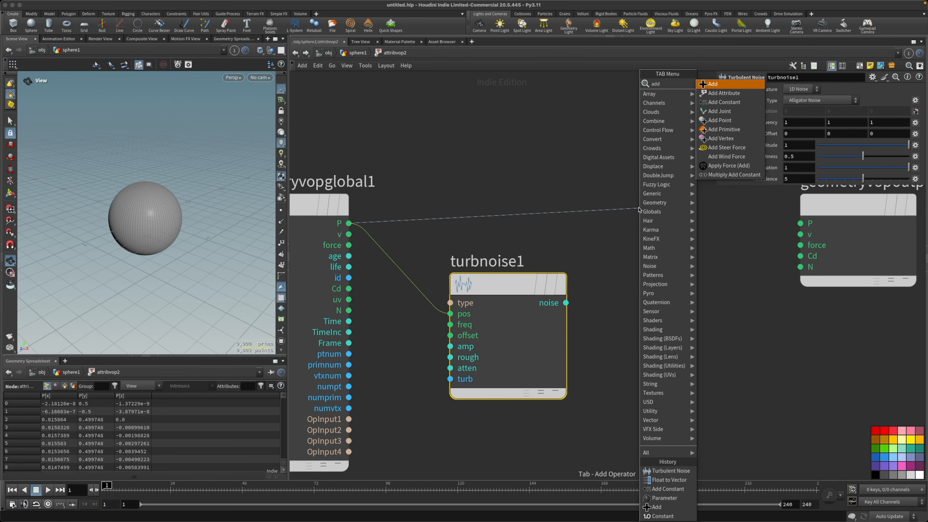
pyautogui.press('Return')
pyautogui.click(673, 206)
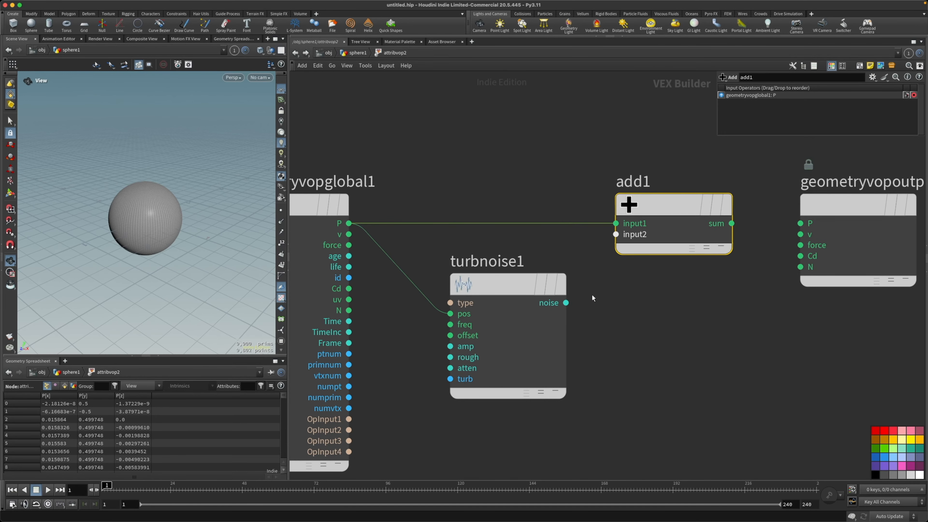
pyautogui.moveTo(566, 302); pyautogui.dragTo(615, 234)
pyautogui.moveTo(707, 302); pyautogui.dragTo(621, 297, button='middle')
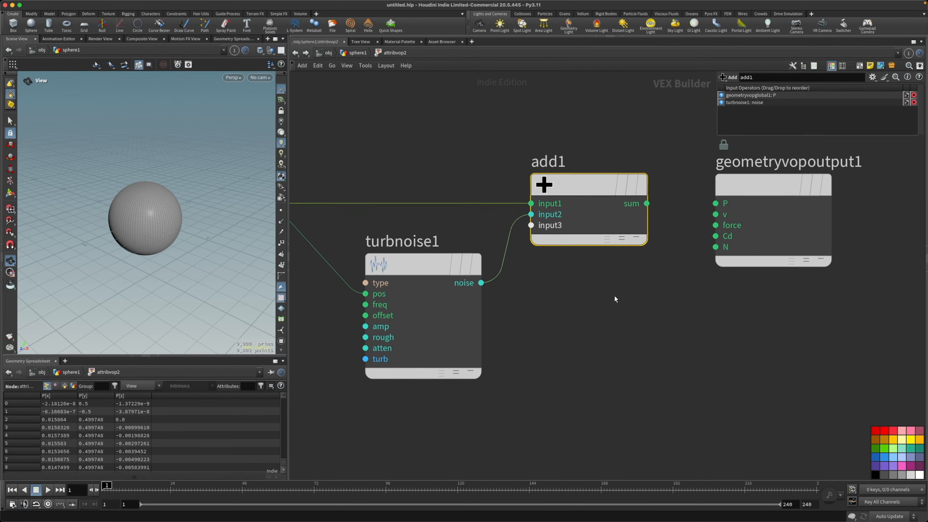
# Connect the Add node's sum output to the output node's P input
pyautogui.moveTo(644, 203); pyautogui.dragTo(713, 202)
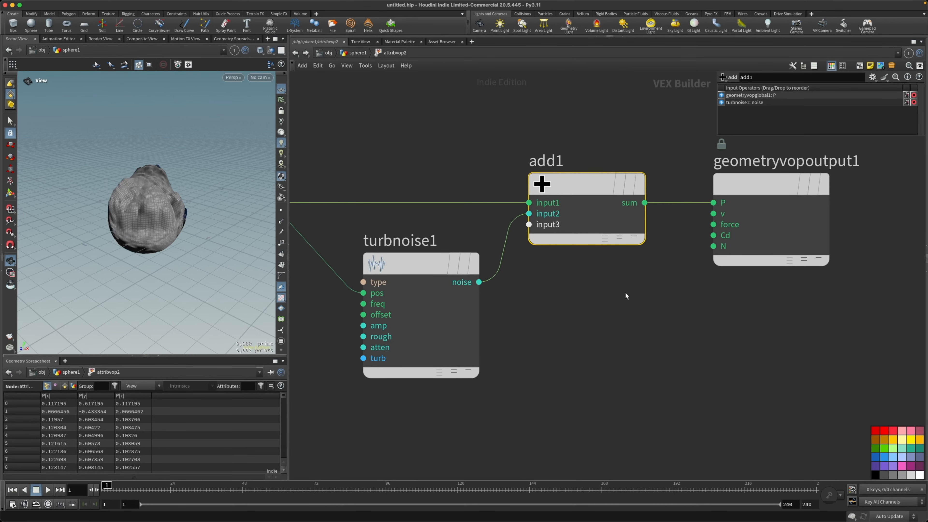
pyautogui.moveTo(625, 292); pyautogui.dragTo(667, 280, button='middle')
pyautogui.moveTo(151, 208); pyautogui.dragTo(96, 207)
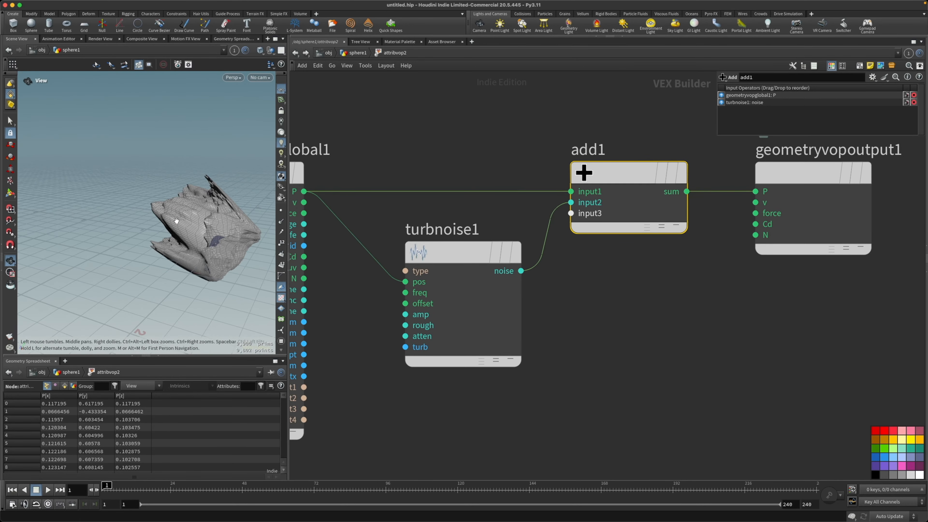
pyautogui.moveTo(198, 223); pyautogui.dragTo(159, 210)
# Set the Turbulent Noise node's signature to 3D Noise, its noise type to Simplex Noise and its frequency to 0.8
pyautogui.click(421, 253)
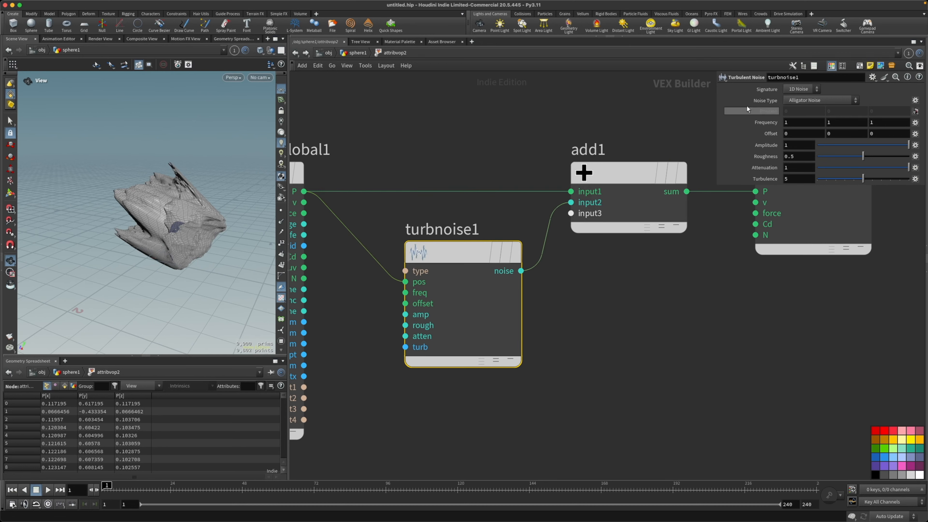
pyautogui.click(808, 90)
pyautogui.click(802, 110)
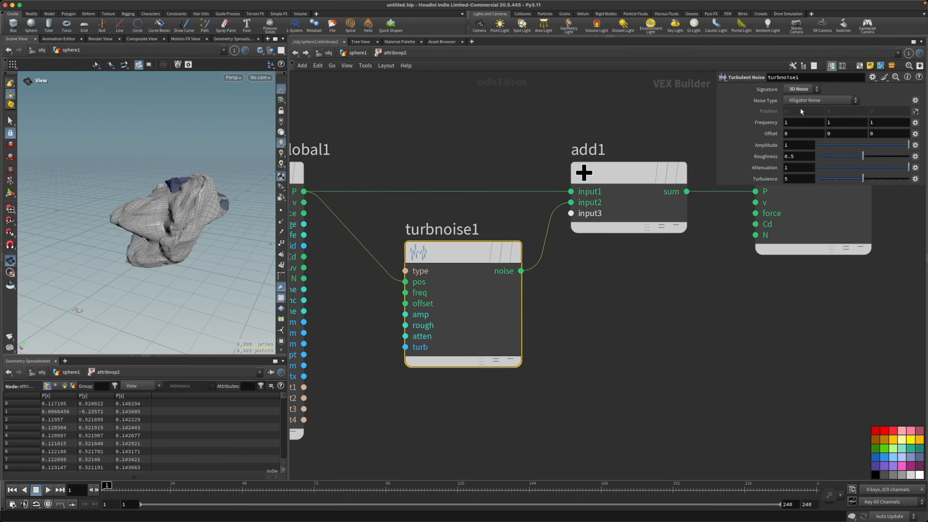
pyautogui.moveTo(159, 235); pyautogui.dragTo(174, 233)
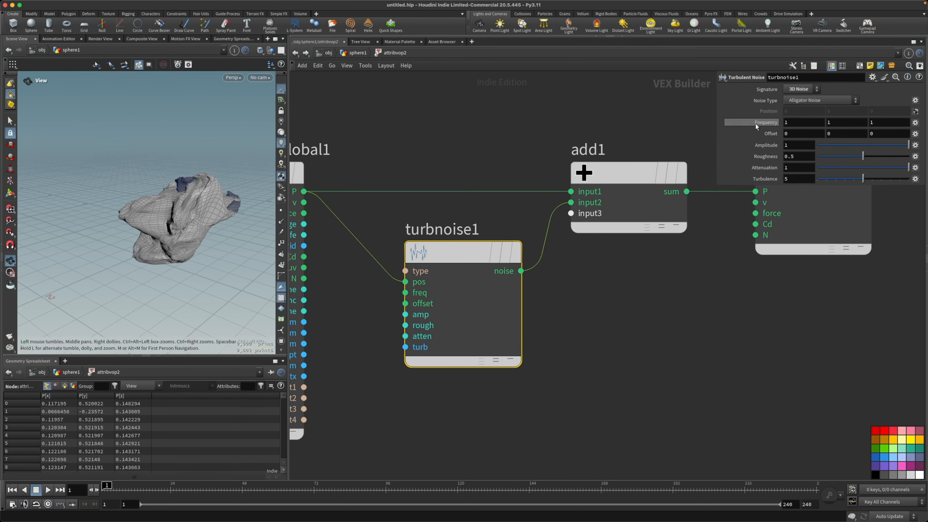
pyautogui.moveTo(755, 124); pyautogui.dragTo(720, 120, button='middle')
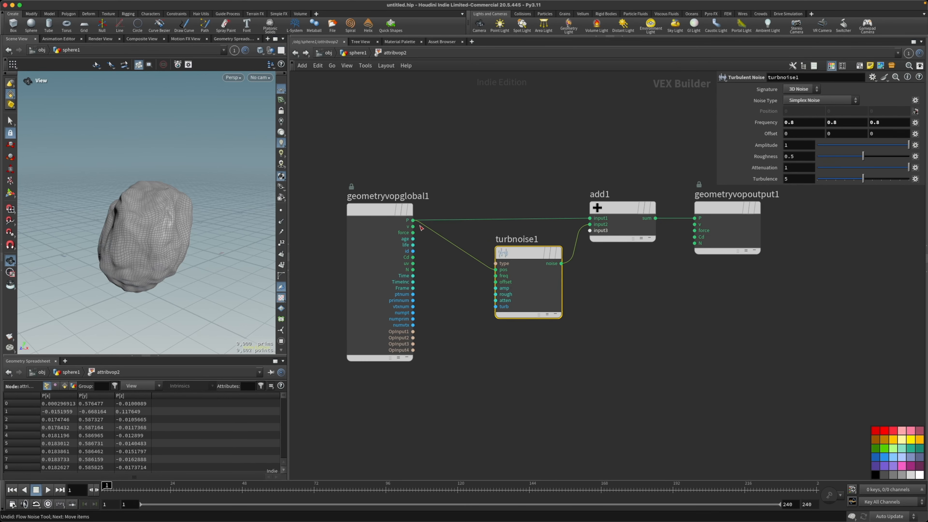
# Add an Anti-Aliased Noise node fed by the global P output and connect its noise to the Add node's second input
pyautogui.moveTo(413, 220); pyautogui.dragTo(484, 365)
pyautogui.write('anti')
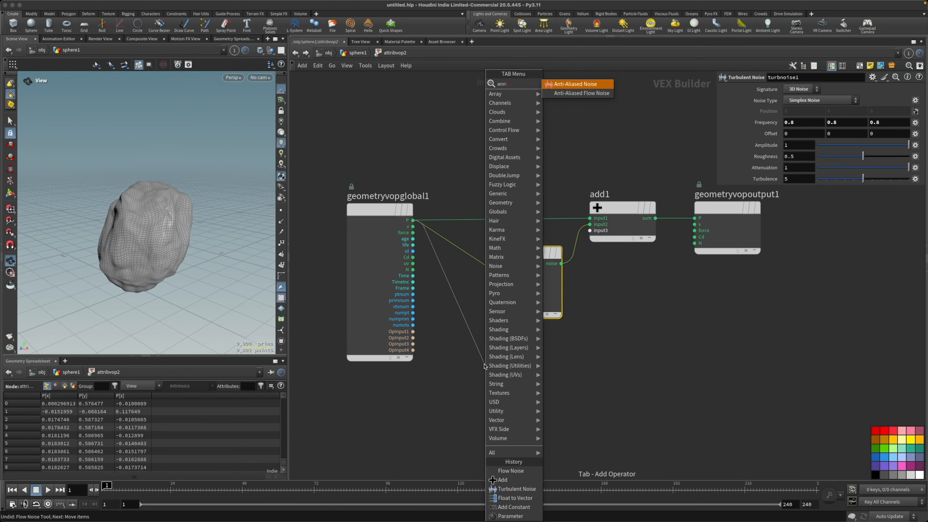
pyautogui.press('Return')
pyautogui.click(485, 367)
pyautogui.click(535, 375)
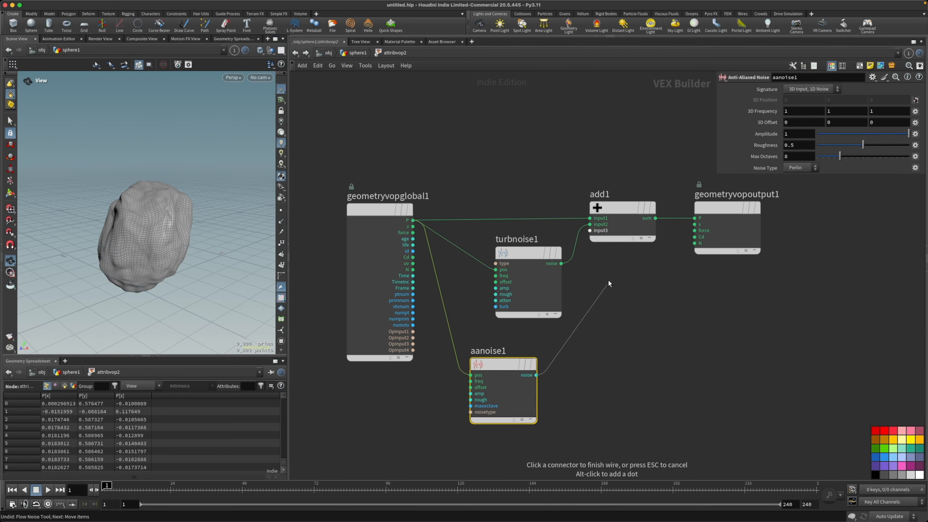
pyautogui.click(588, 227)
pyautogui.moveTo(528, 262); pyautogui.dragTo(512, 258)
# Set the Anti-Aliased Noise node to 3D Input, 3D Noise with 3D frequency 1.8 and amplitude 0.352
pyautogui.moveTo(168, 245); pyautogui.dragTo(199, 236)
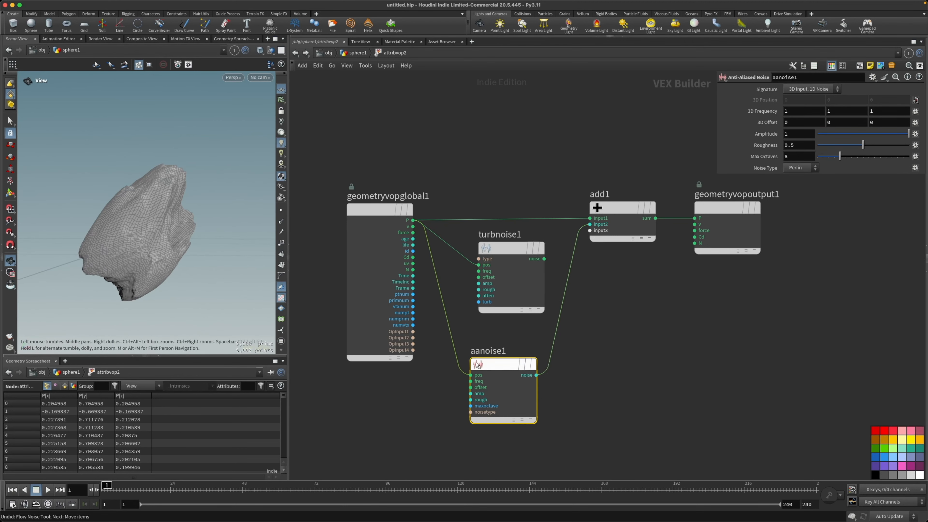
pyautogui.click(798, 91)
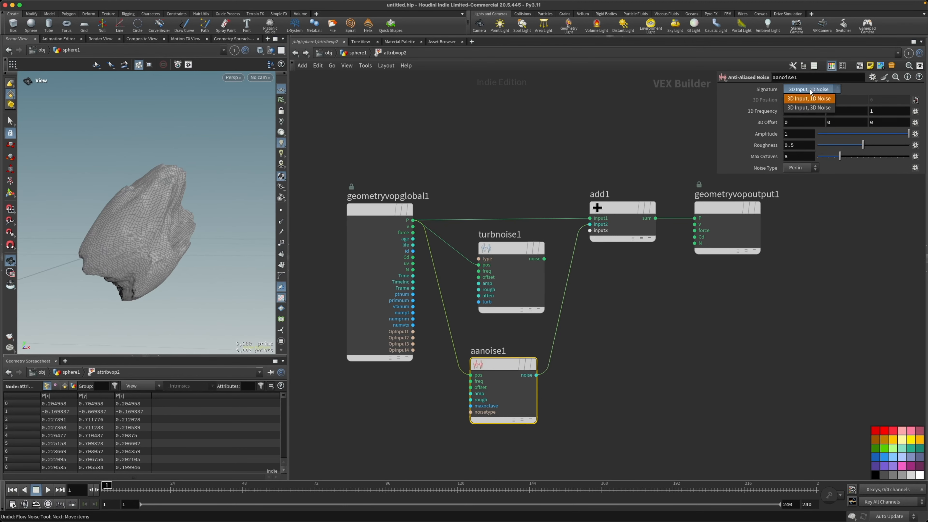
pyautogui.click(813, 108)
pyautogui.moveTo(141, 235); pyautogui.dragTo(127, 238)
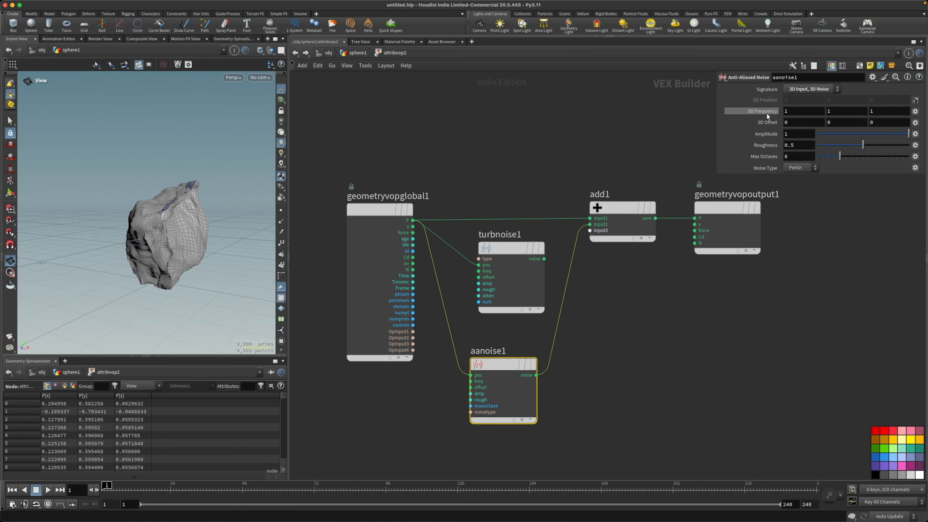
pyautogui.moveTo(767, 110); pyautogui.dragTo(802, 123, button='middle')
pyautogui.moveTo(908, 134); pyautogui.dragTo(880, 136)
pyautogui.moveTo(157, 255); pyautogui.dragTo(208, 245)
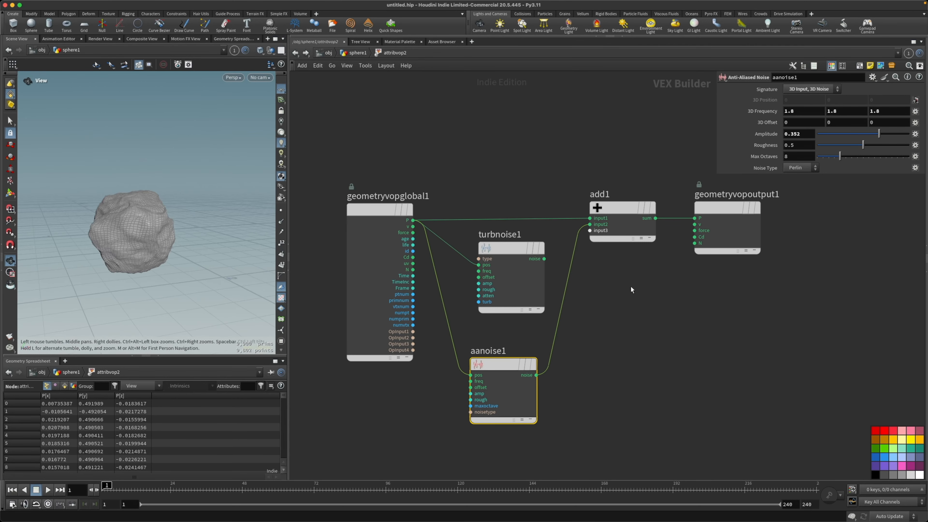
# Insert an Add node on the wire between global P and add1, feeding the Turbulent Noise output into its second input
pyautogui.moveTo(627, 283); pyautogui.dragTo(545, 288, button='middle')
pyautogui.moveTo(661, 171); pyautogui.dragTo(656, 224)
pyautogui.moveTo(533, 211); pyautogui.dragTo(505, 244)
pyautogui.press('Tab')
pyautogui.write('add')
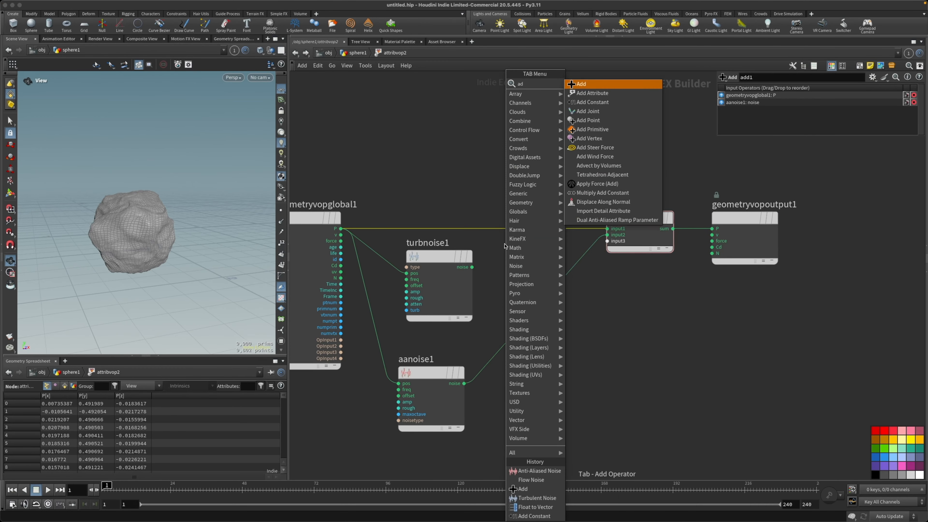
pyautogui.press('Return')
pyautogui.click(504, 245)
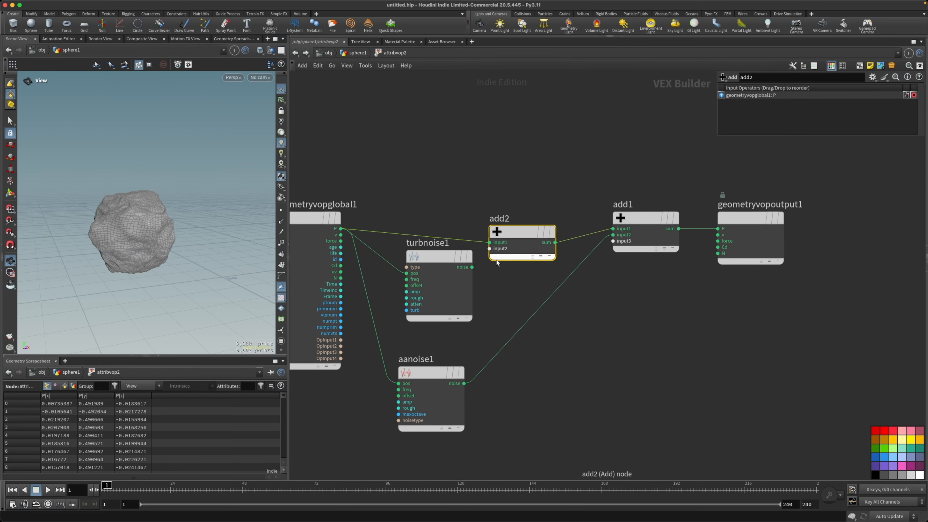
pyautogui.moveTo(472, 267); pyautogui.dragTo(490, 249)
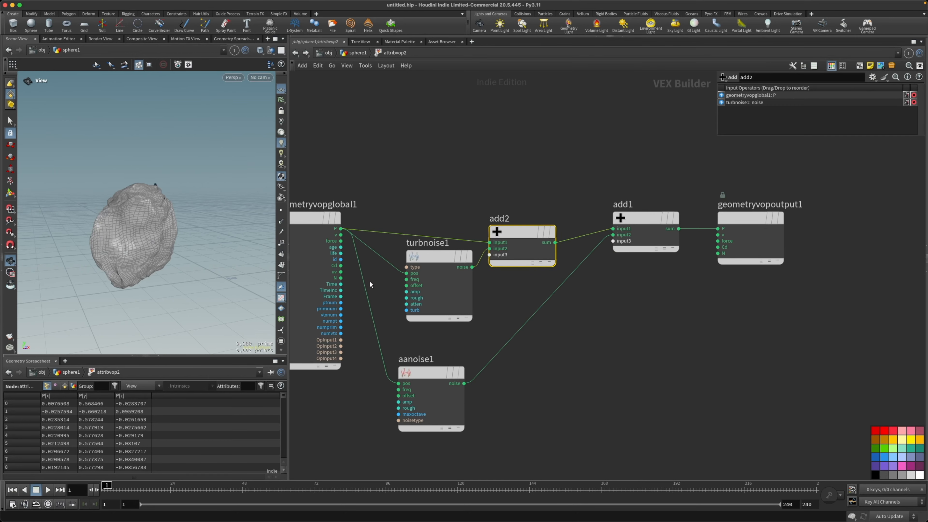
pyautogui.moveTo(175, 234); pyautogui.dragTo(272, 231)
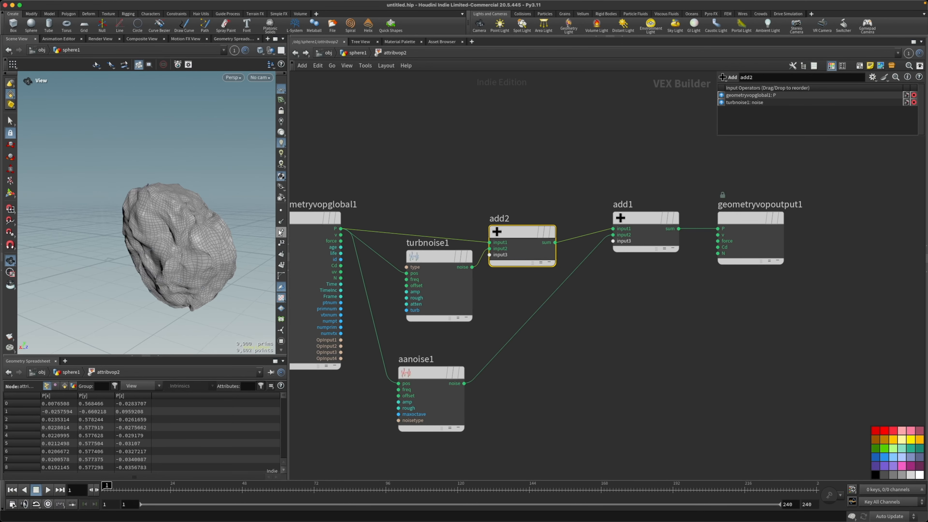
# Return to the sphere1 network and open the VEX code generated for attribvop1
pyautogui.click(356, 52)
pyautogui.moveTo(385, 313); pyautogui.dragTo(459, 260)
pyautogui.moveTo(470, 310); pyautogui.dragTo(385, 264)
pyautogui.moveTo(496, 319); pyautogui.dragTo(562, 290)
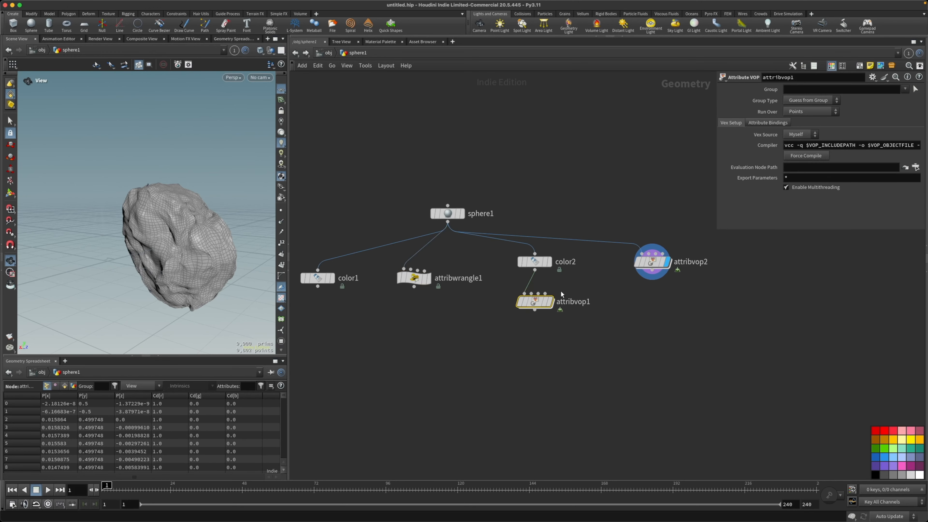
pyautogui.rightClick(536, 303)
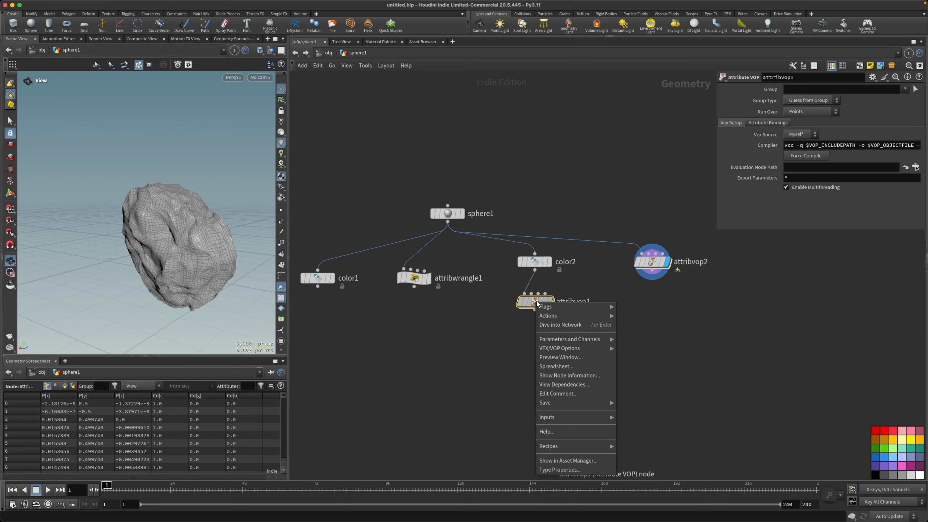
pyautogui.moveTo(589, 350)
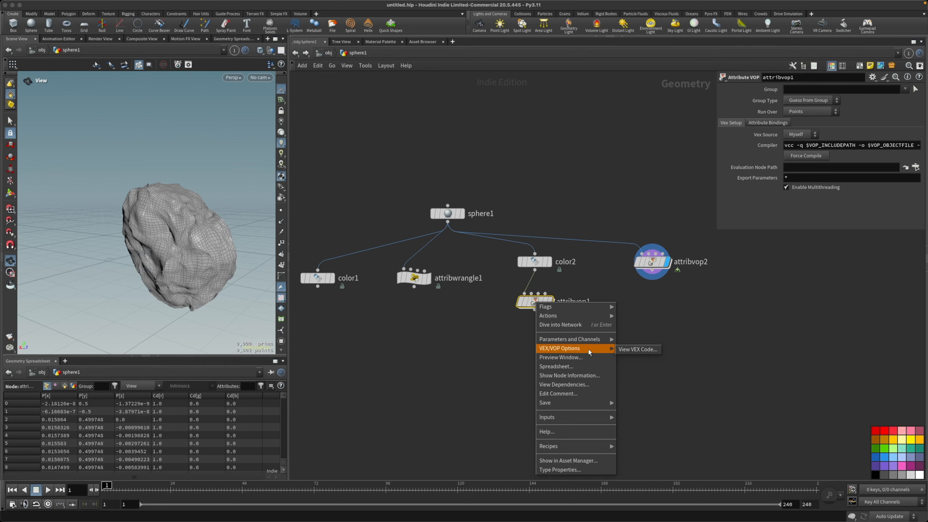
pyautogui.click(638, 349)
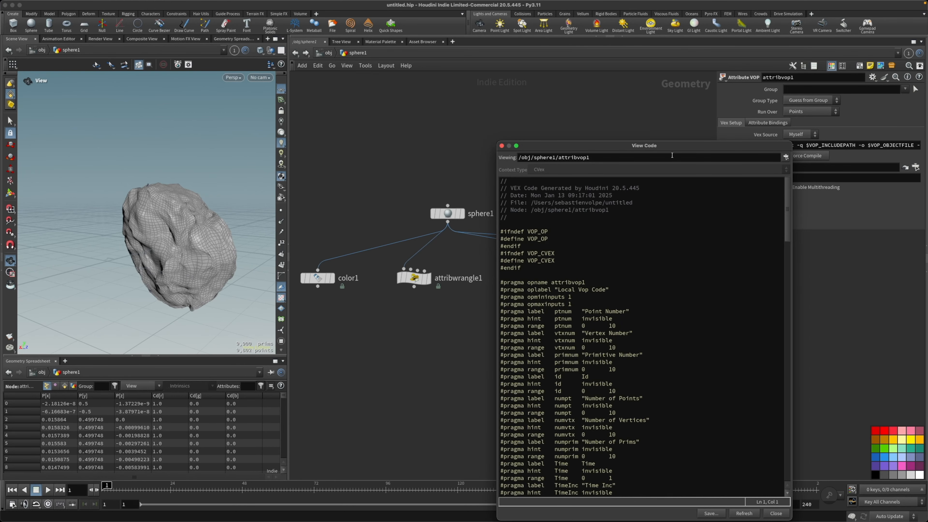
# Read through attribvop1's generated VEX code, close it and re-enter attribvop2's inner network
pyautogui.moveTo(663, 159); pyautogui.dragTo(708, 103)
pyautogui.scroll(-15, 765, 222)
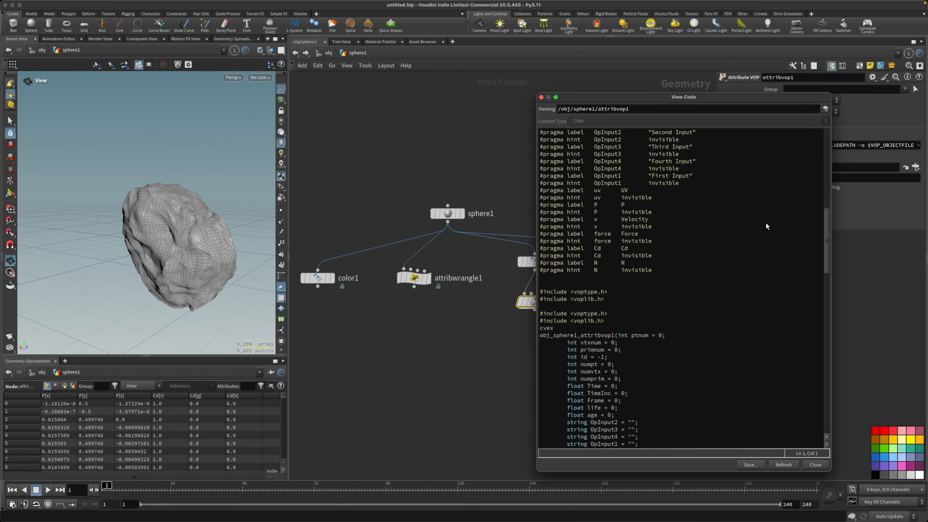
pyautogui.scroll(-20, 765, 222)
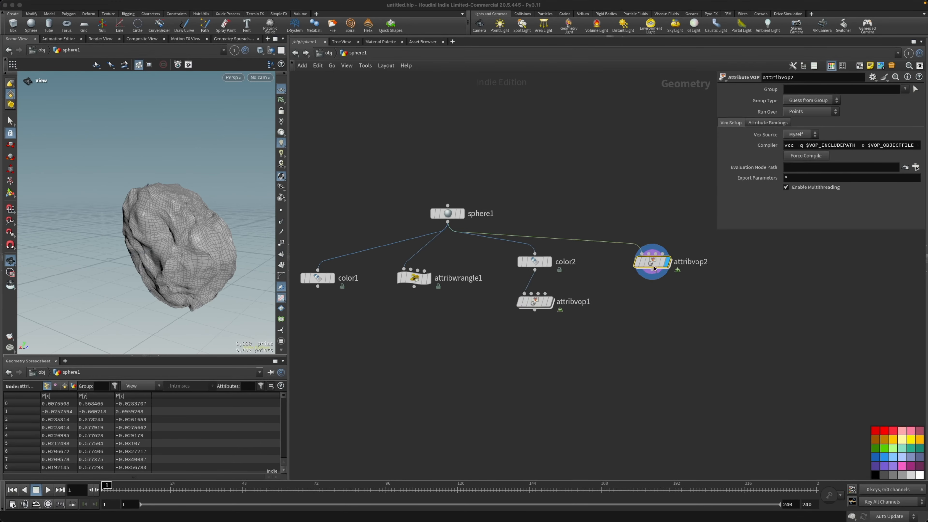
pyautogui.doubleClick(654, 269)
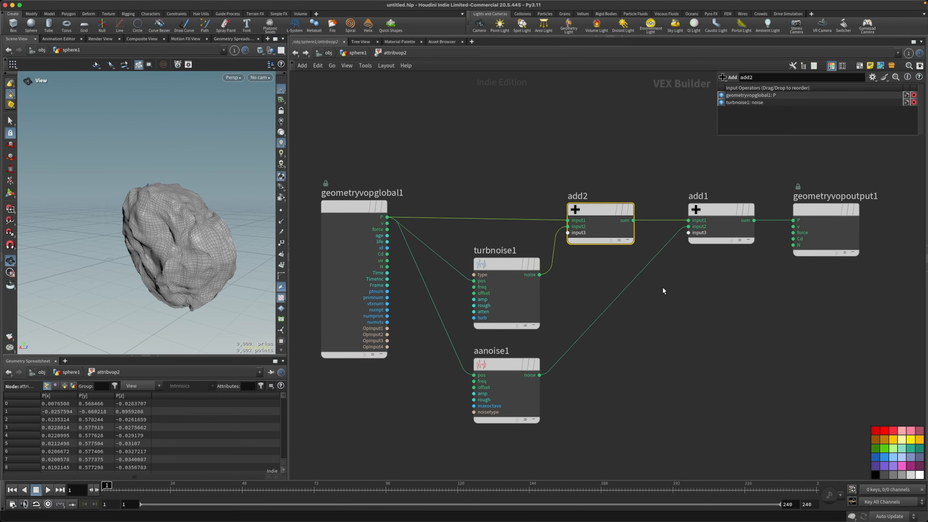